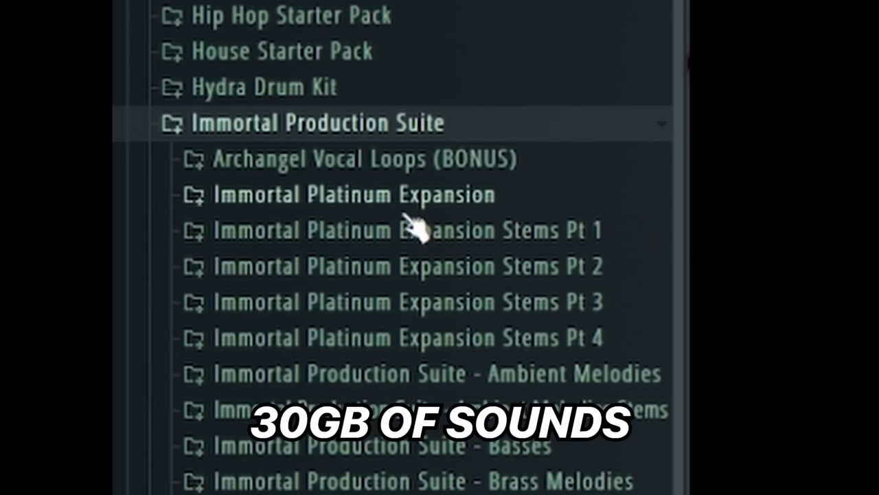
- Open the Immortal Platinum Expansion folder and scroll through its Cymatics files
left_click(405, 198)
scroll(408, 206, "down", 20)
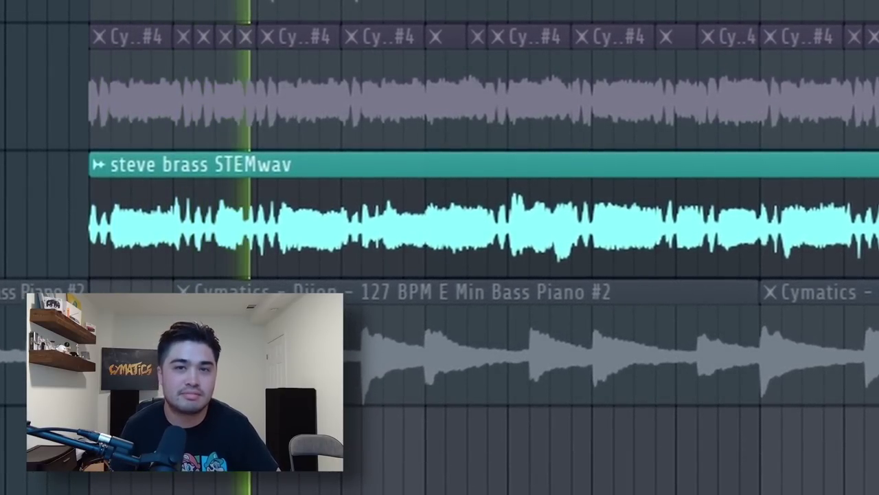
- Stop, resume, then stop the playlist arrangement after auditioning the brass and bass piano loops
key("space")
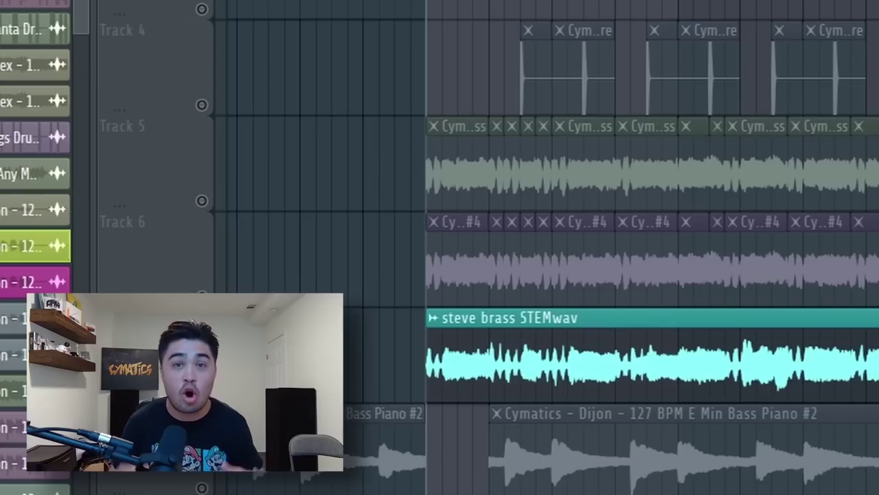
key("space")
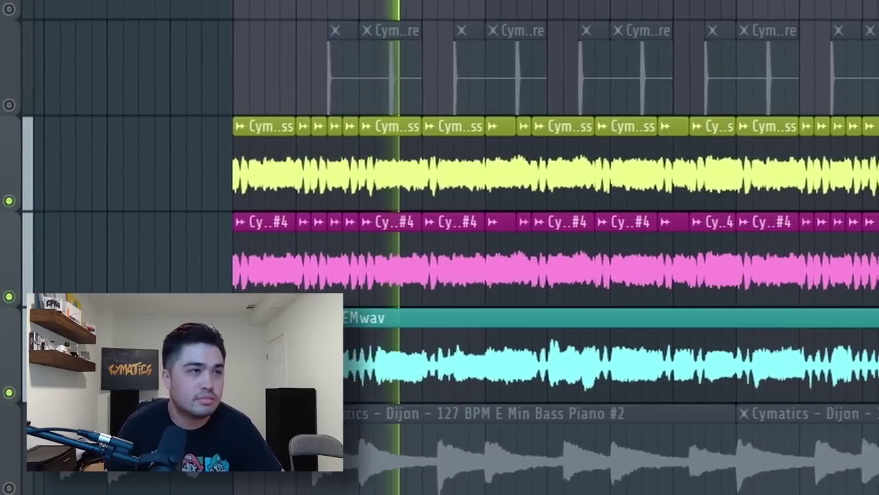
key("space")
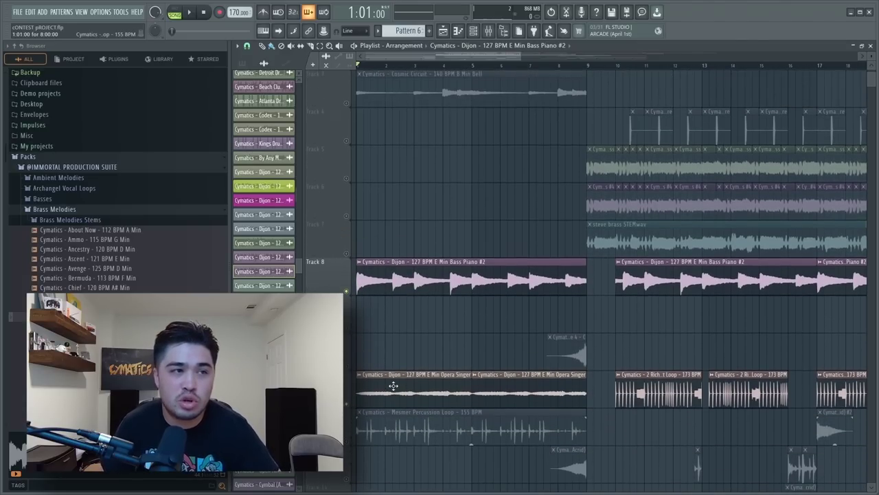
- Play the arrangement while checking the FX Impact 15 and Mesmer Percussion Loop channel settings
scroll(393, 385, "down", 2)
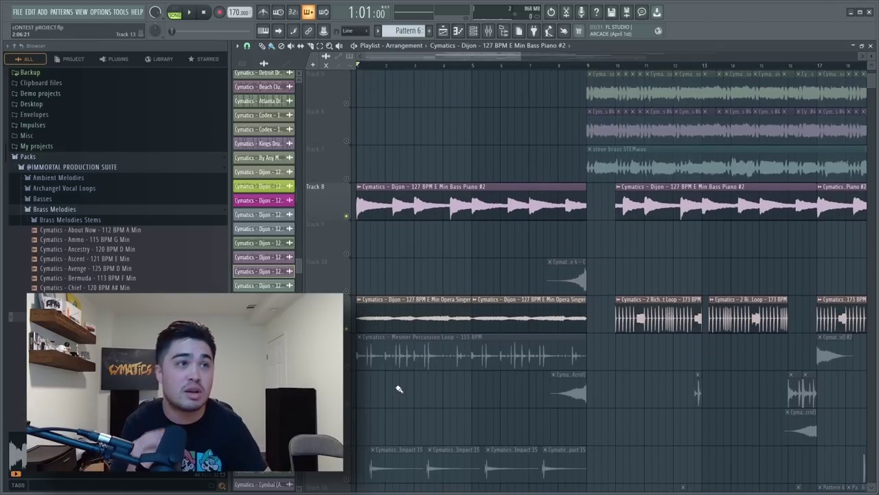
key("space")
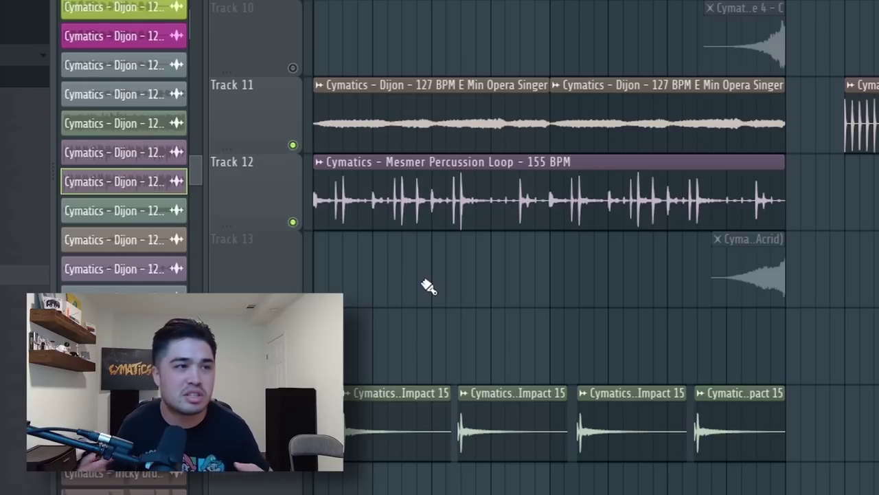
double_click(391, 422)
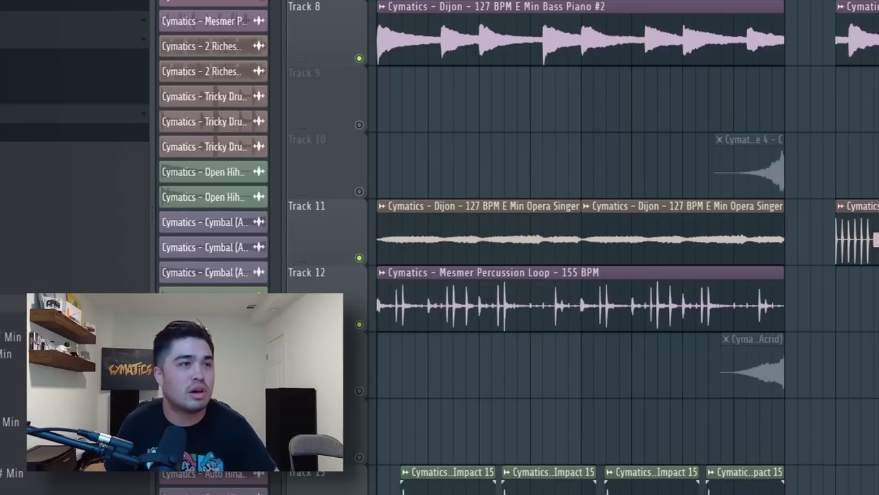
double_click(388, 312)
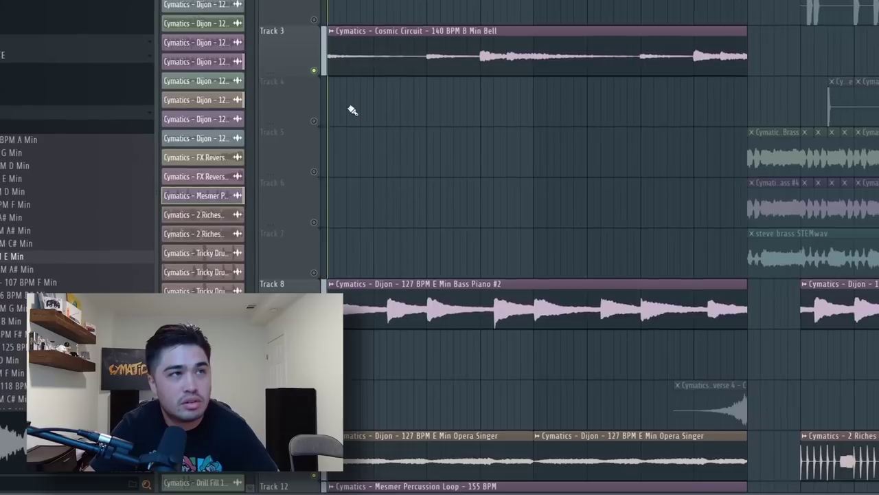
key("space")
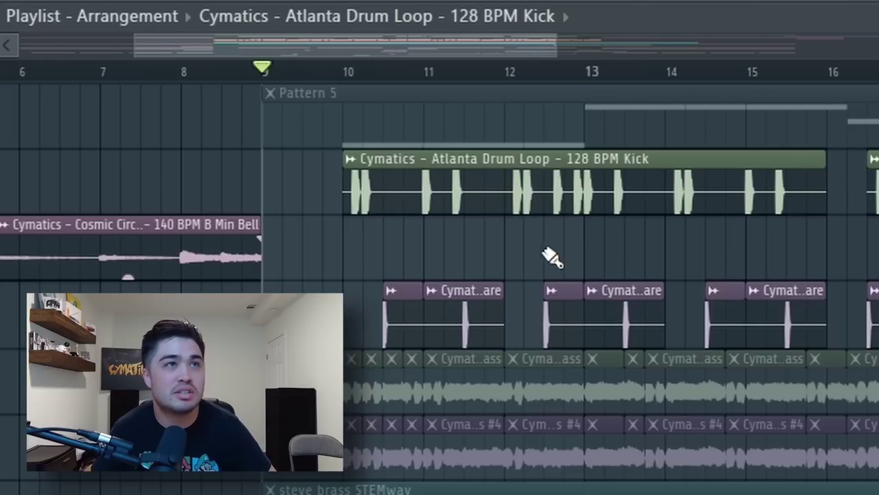
scroll(553, 256, "up", 3)
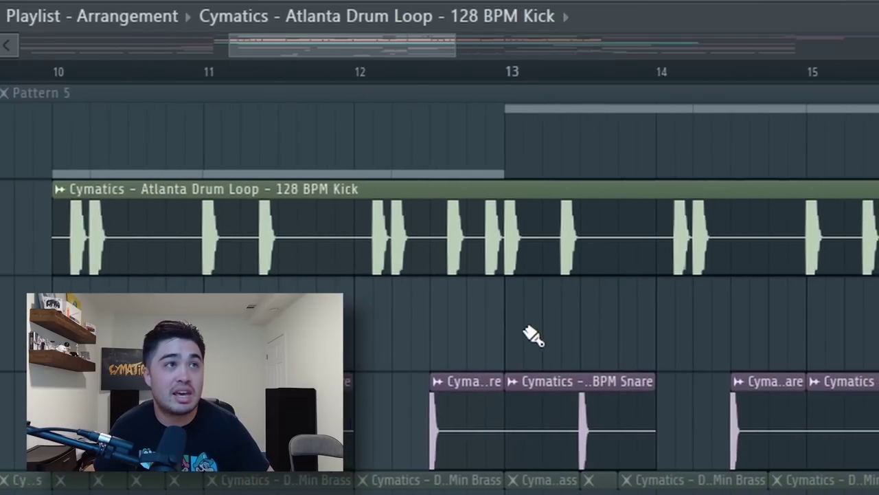
scroll(401, 359, "down", 1)
scroll(707, 227, "down", 4)
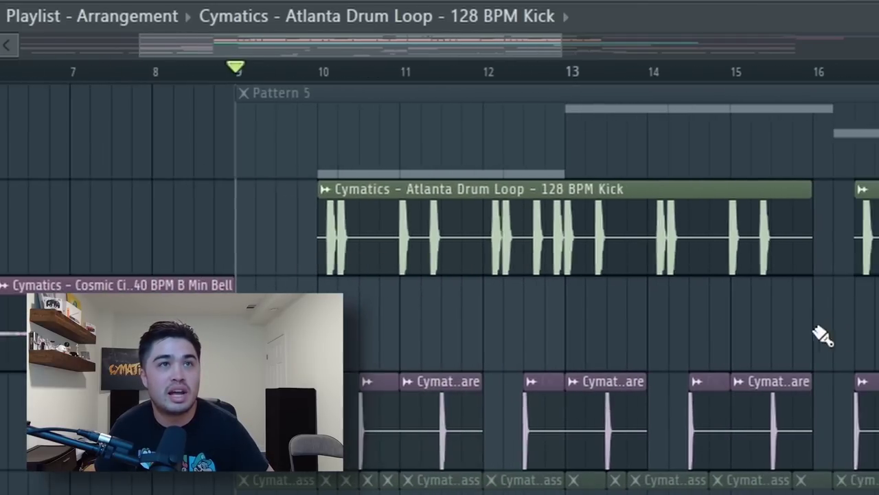
scroll(548, 75, "up", 4)
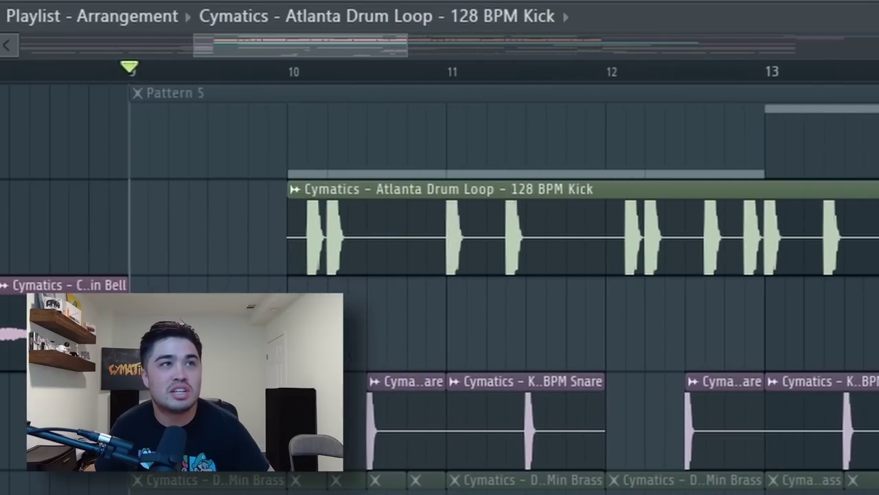
left_click_drag(331, 50, 474, 40)
scroll(436, 287, "up", 4)
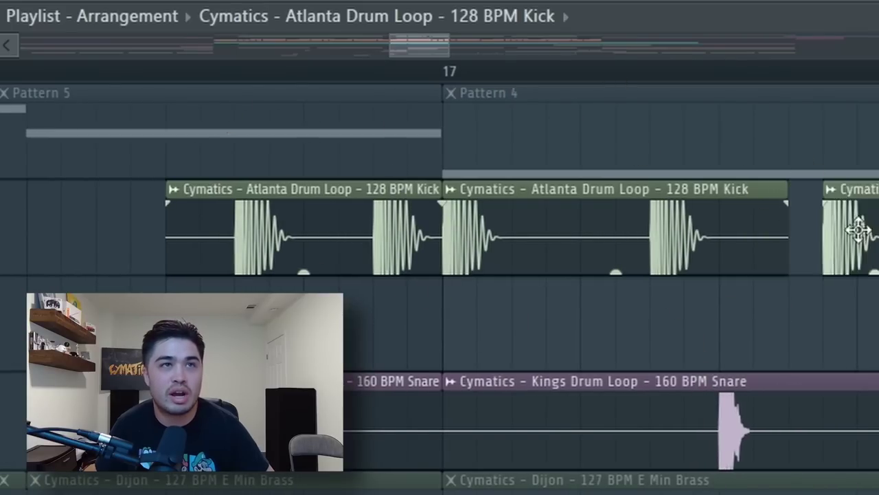
scroll(798, 440, "down", 5)
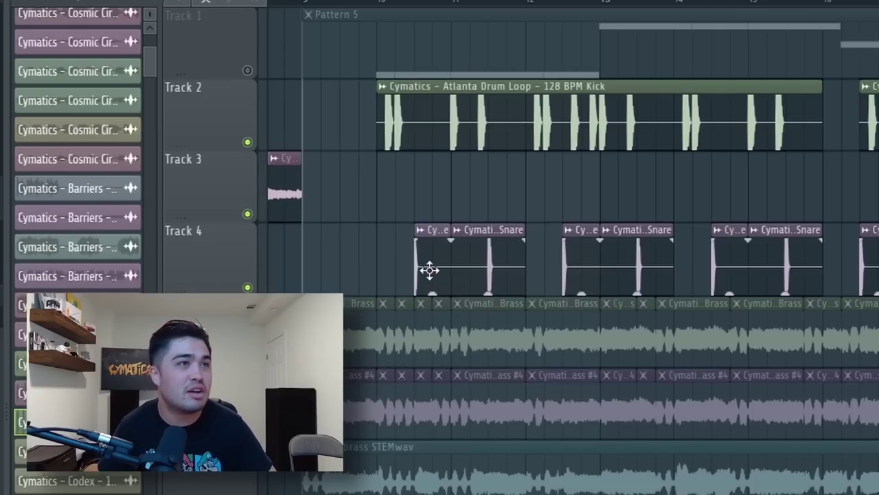
double_click(430, 270)
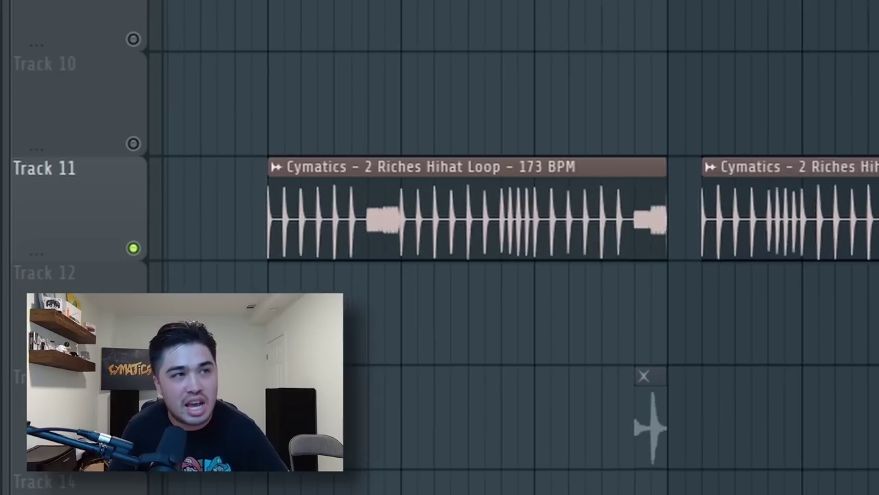
scroll(190, 292, "down", 2)
scroll(191, 292, "up", 2)
scroll(191, 292, "up", 1)
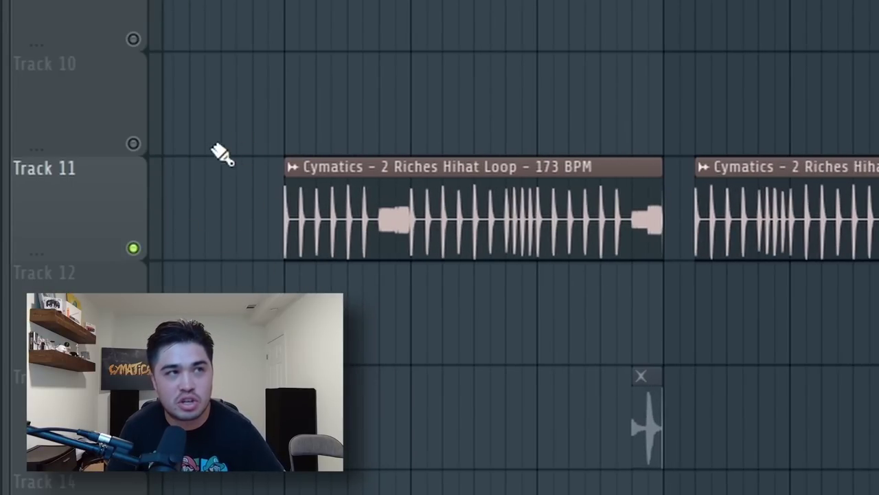
scroll(203, 232, "up", 10)
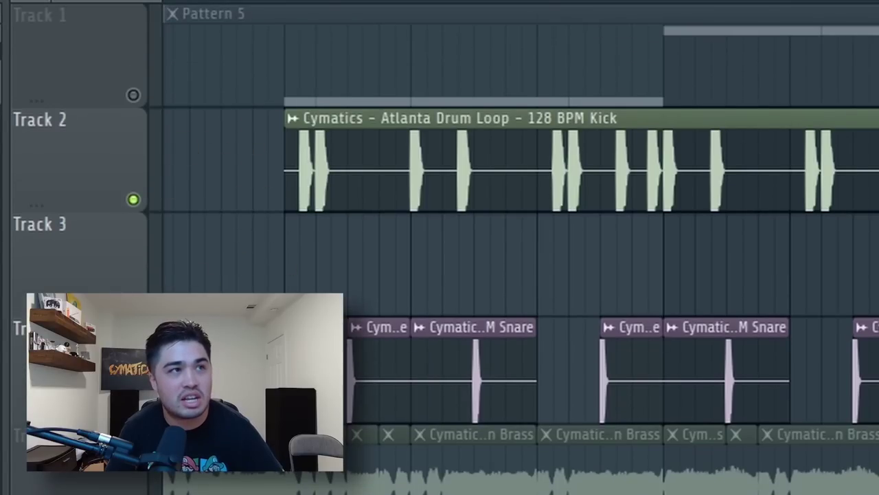
scroll(278, 247, "down", 2)
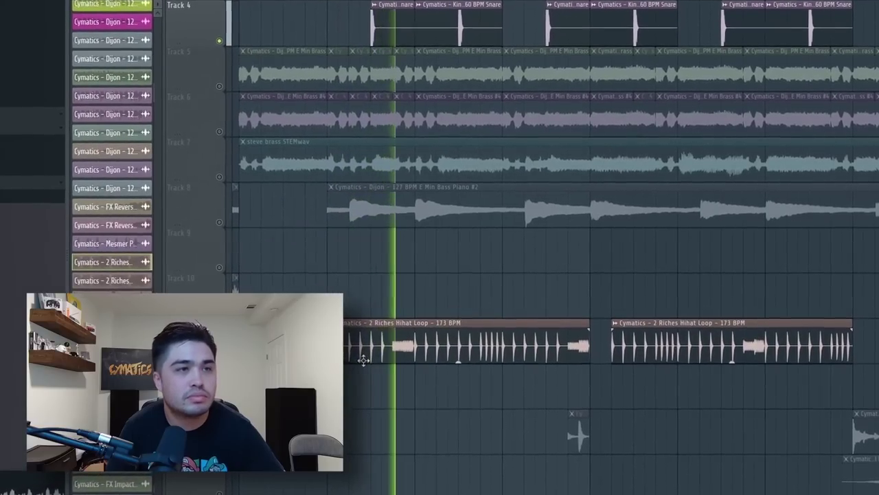
scroll(364, 359, "down", 3)
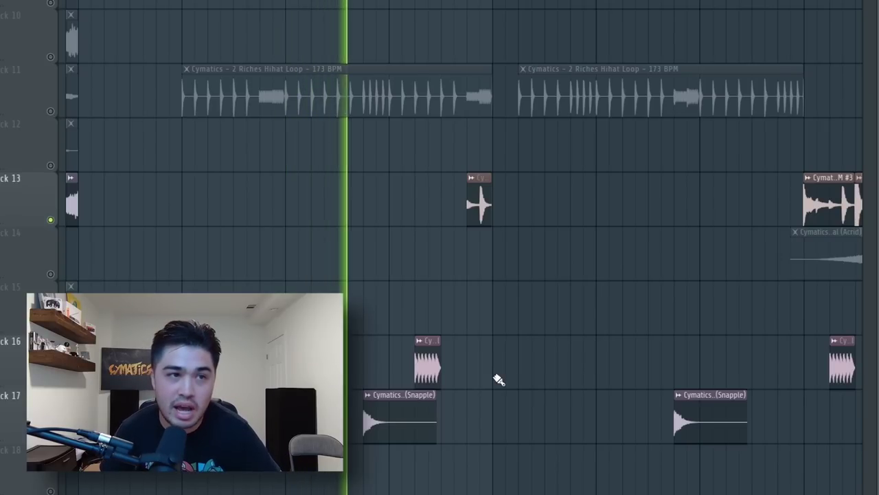
- View and close the Vocal Strike FX 18 channel settings, then resume arrangement playback
scroll(469, 410, "up", 3)
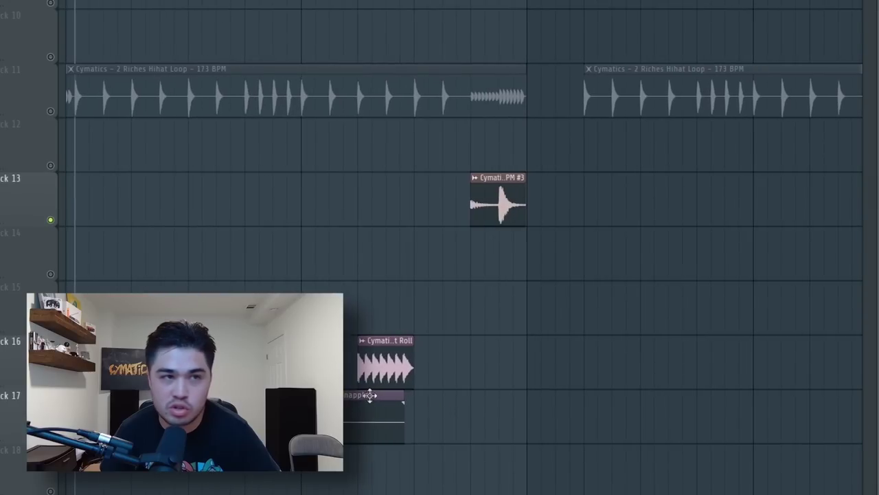
scroll(575, 433, "down", 4)
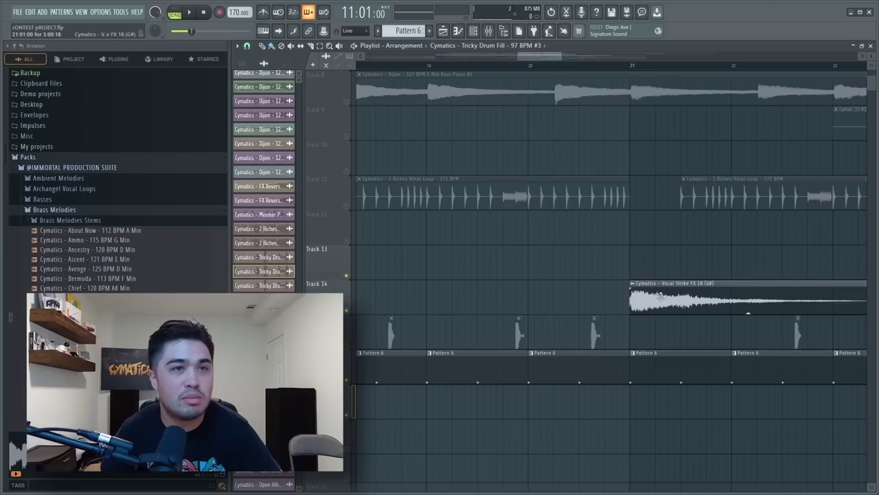
double_click(657, 296)
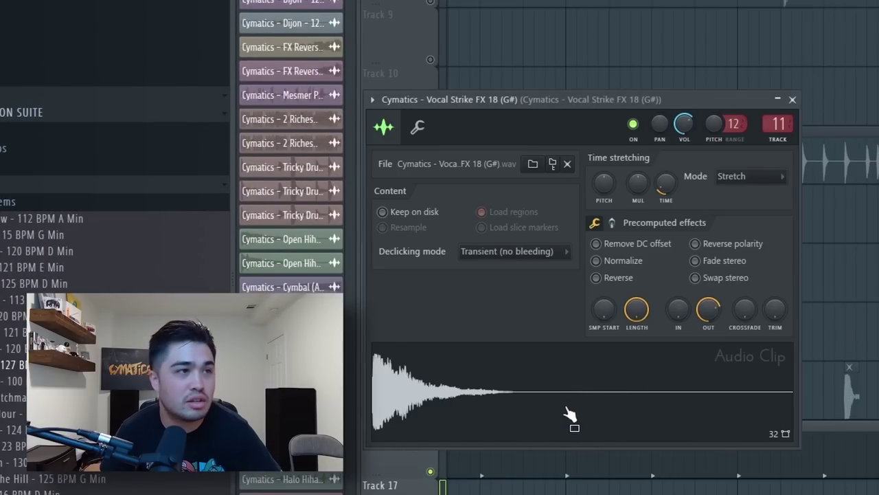
key("Escape")
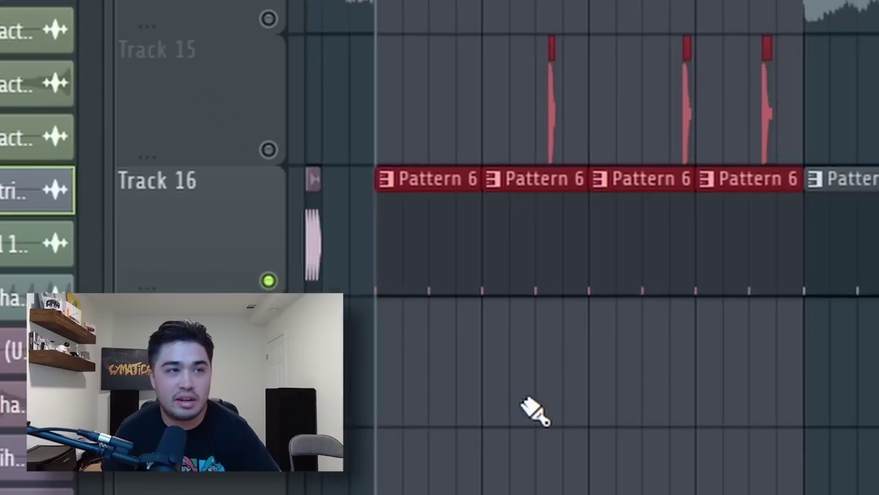
scroll(534, 412, "down", 2)
key("space")
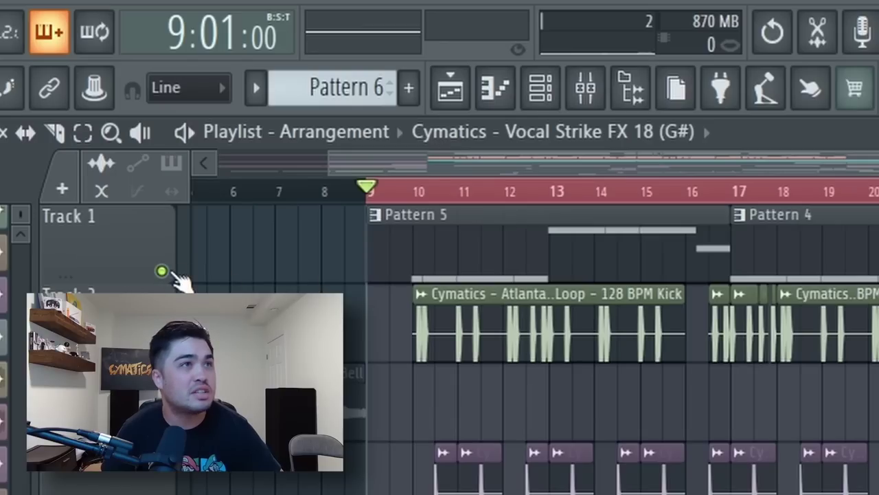
- Solo Track 1 to hear Pattern 5's 808 notes, then return to the playlist stopped
right_click(162, 272)
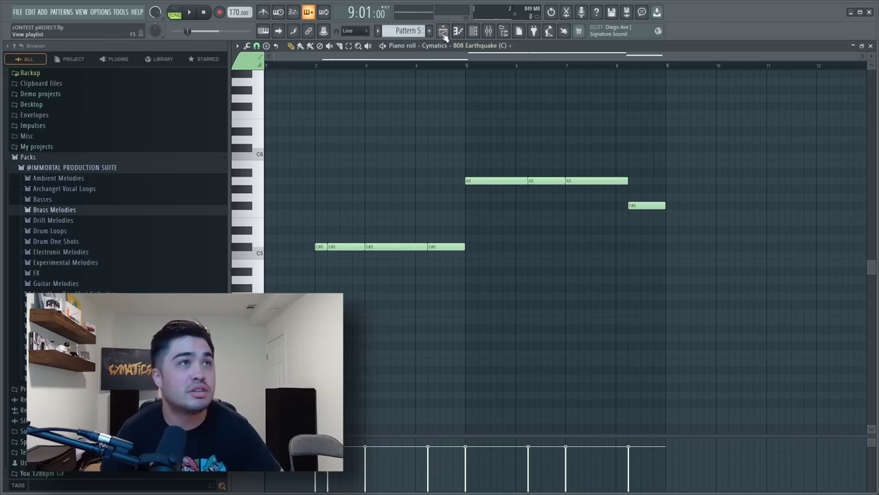
left_click(443, 32)
left_click(205, 13)
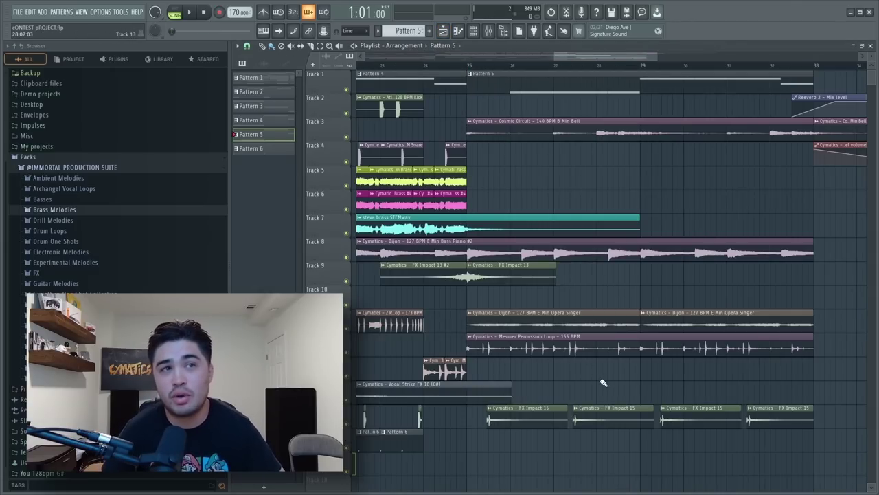
- Play the whole contest arrangement starting from bar 25
key("space")
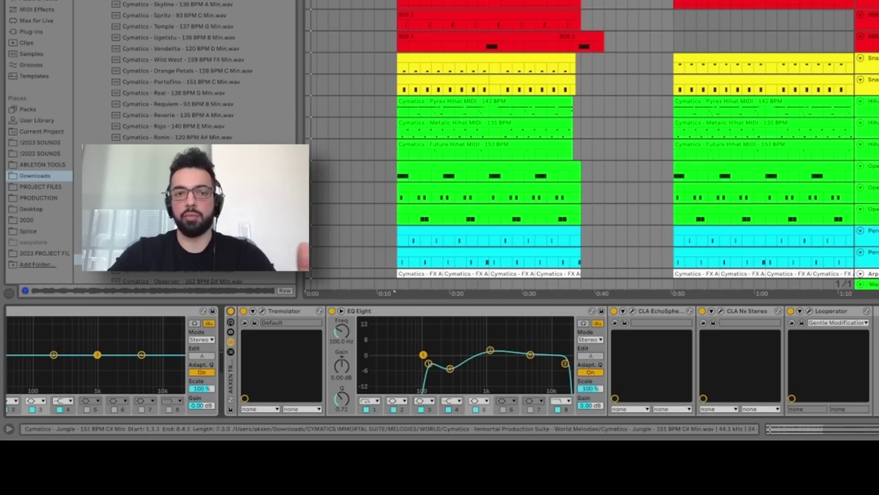
- Preview the jungle beat and show the automation lanes, revealing the 174 BPM Song Tempo
key("space")
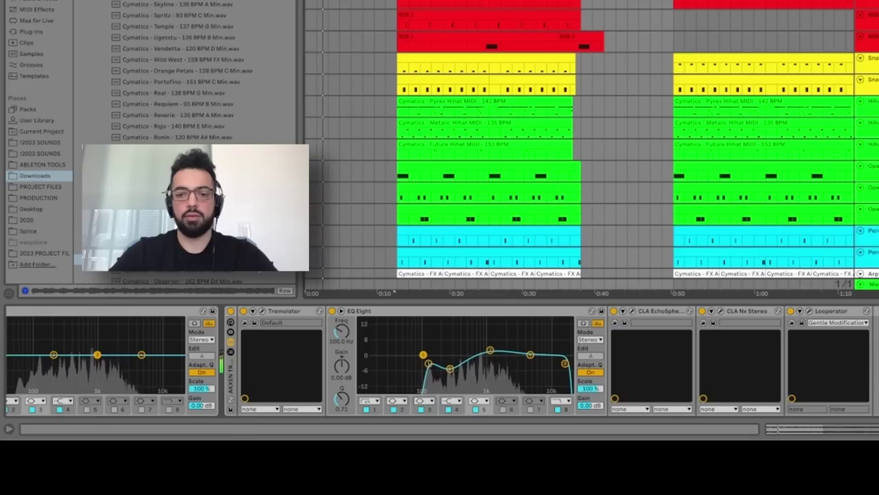
key("space")
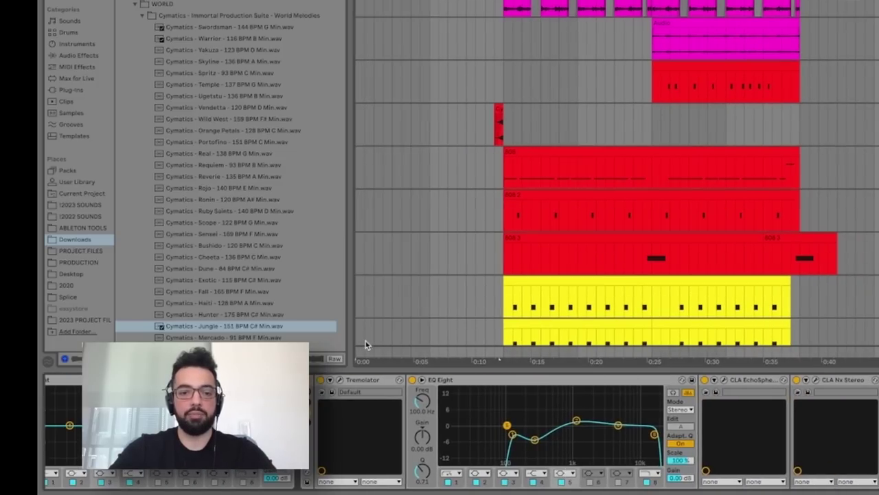
scroll(598, 406, "right", 2)
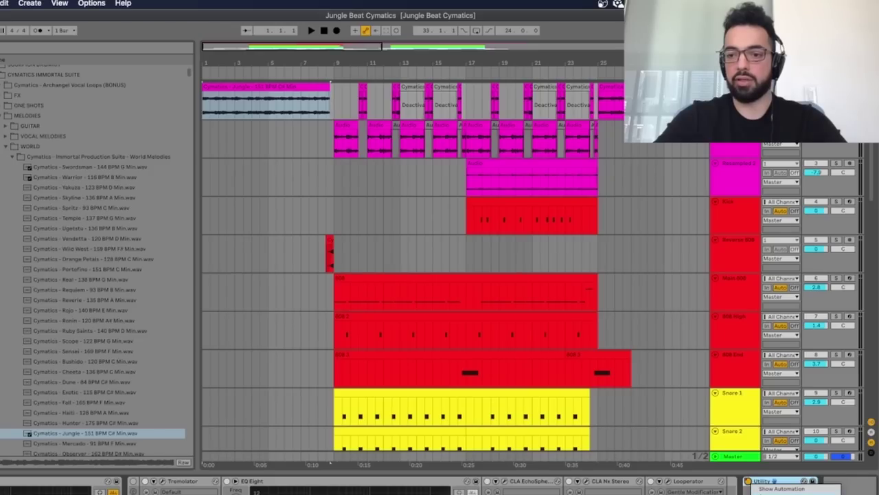
key("a")
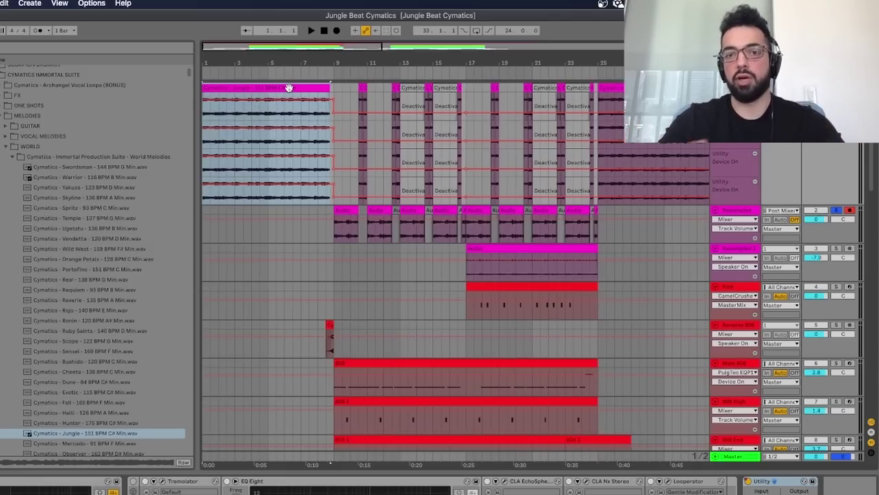
- Zoom in around bar 9 and play the arrangement from there
key("space")
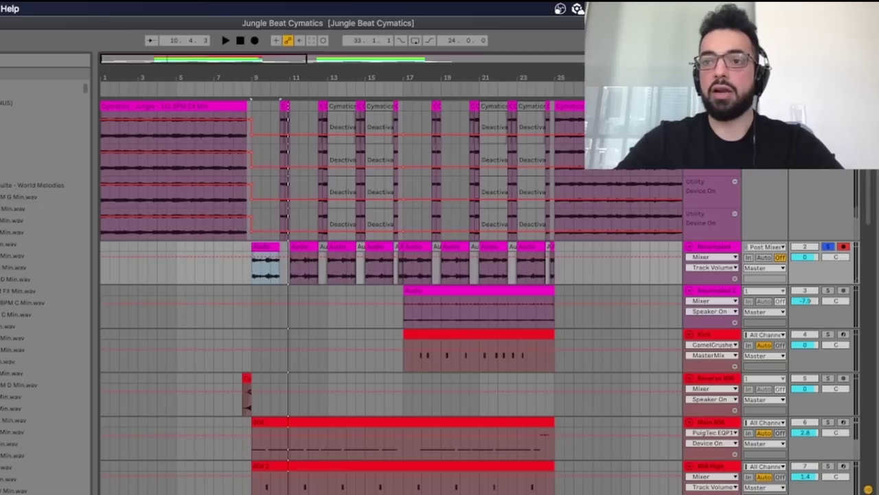
left_click(270, 146)
key("space")
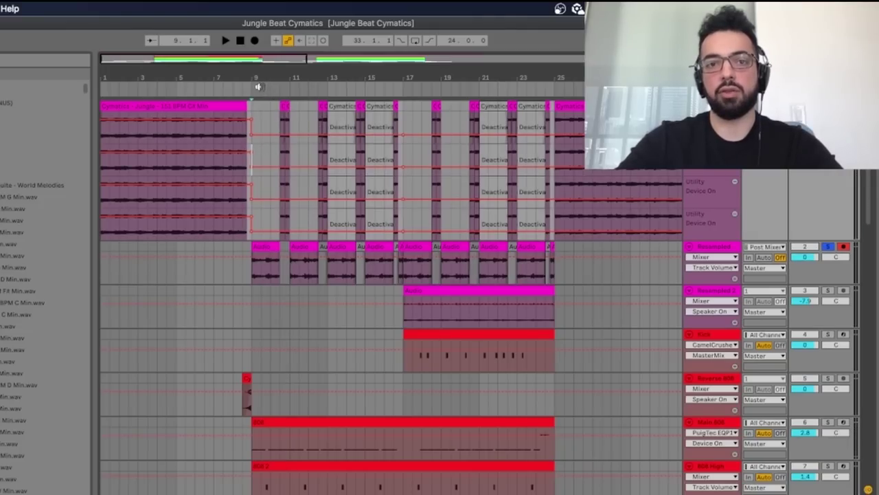
left_click_drag(257, 86, 255, 77)
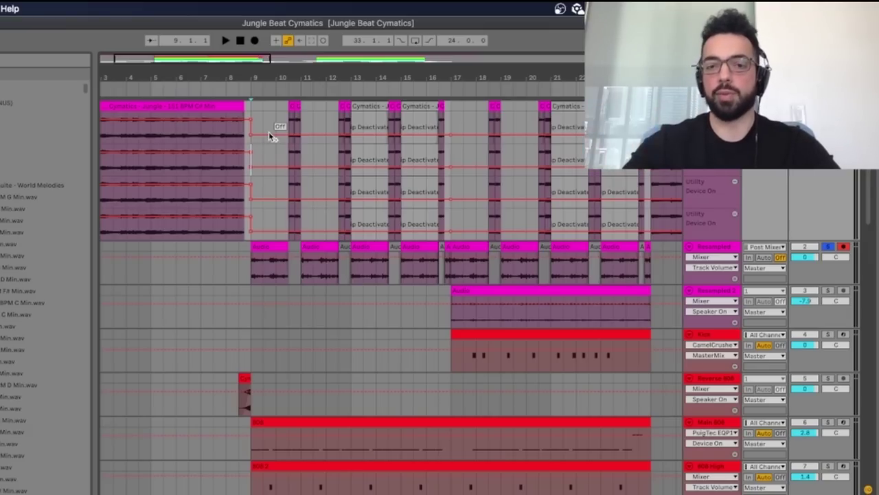
key("space")
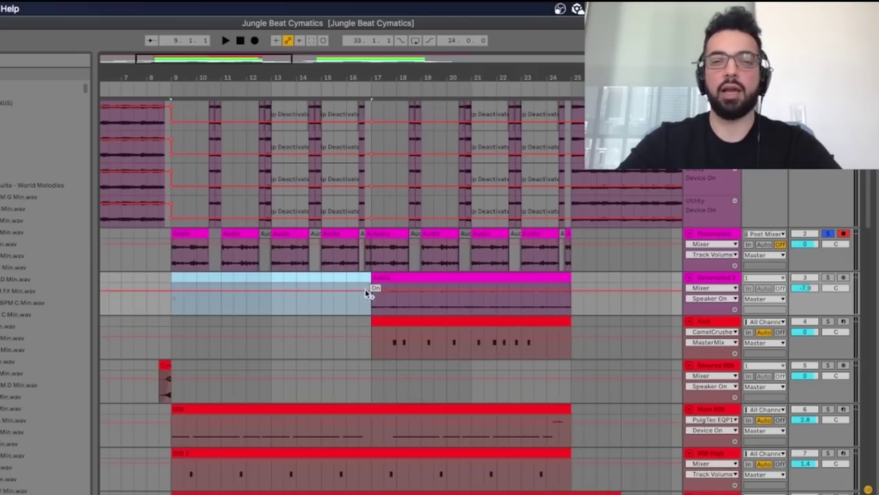
- Inspect the Resampled and Resampled 2 clips and solo the Resampled track
left_click(390, 277)
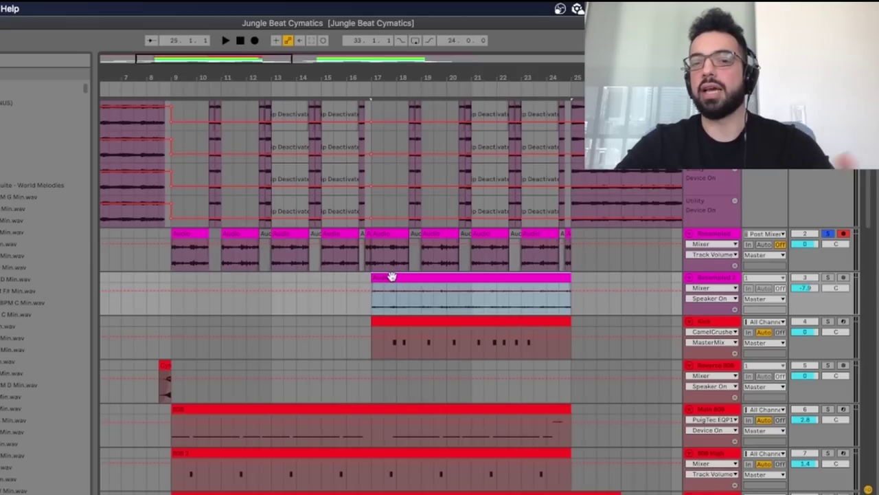
left_click(392, 229)
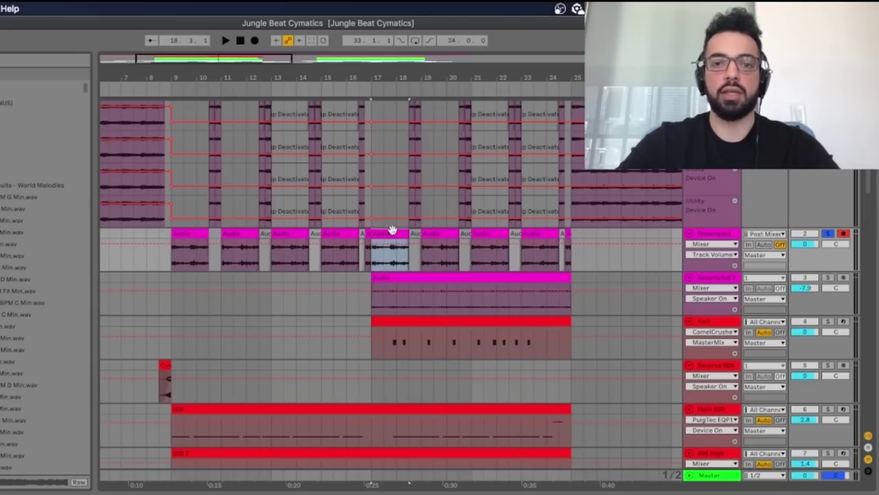
left_click(463, 277)
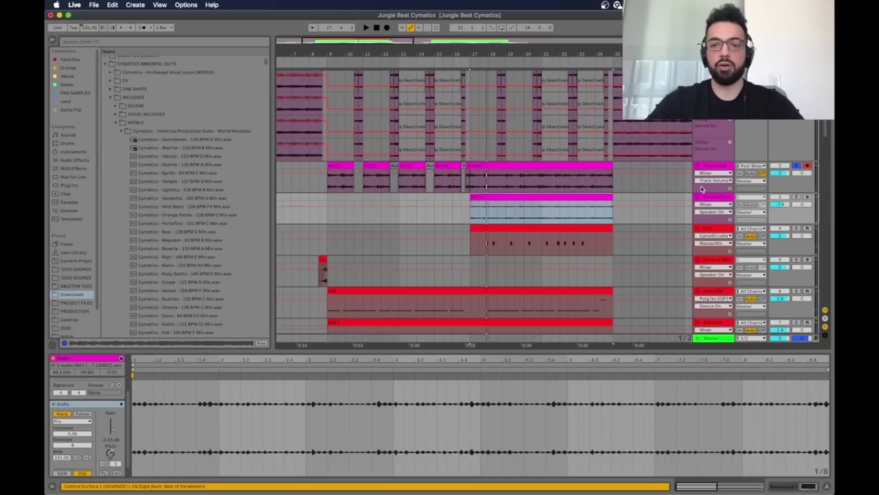
scroll(574, 205, "up", 1)
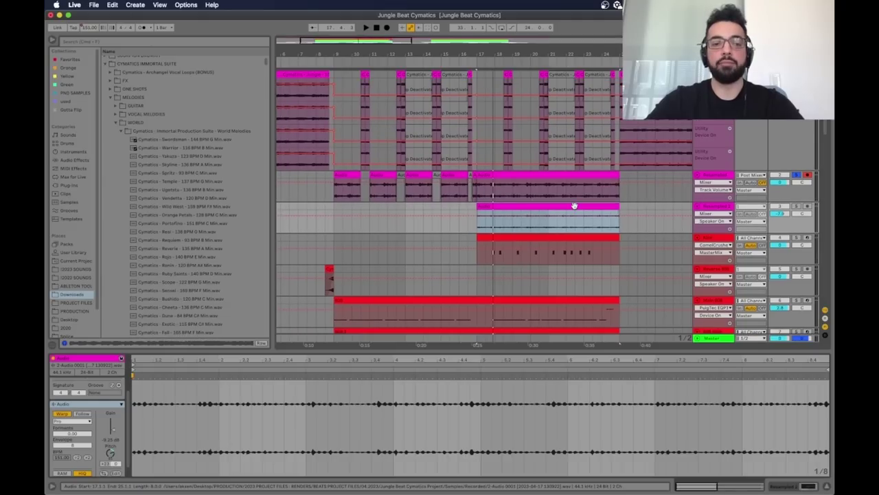
left_click(796, 206)
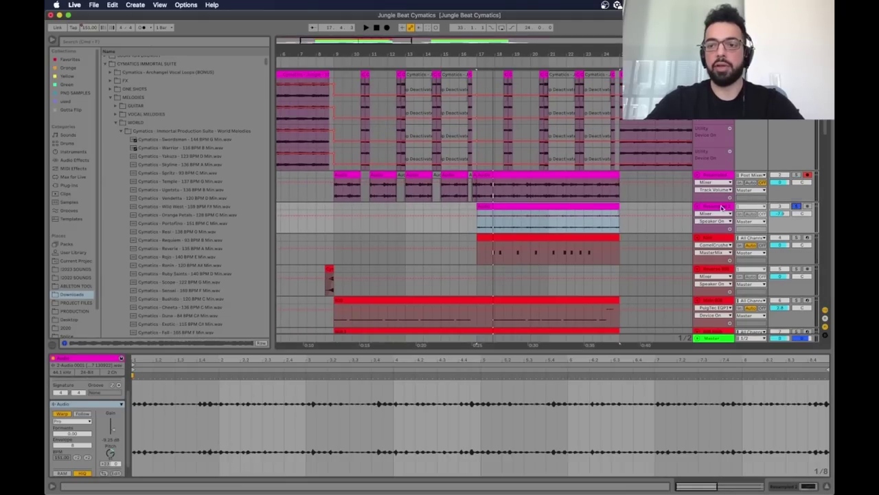
left_click(475, 205)
left_click(482, 205)
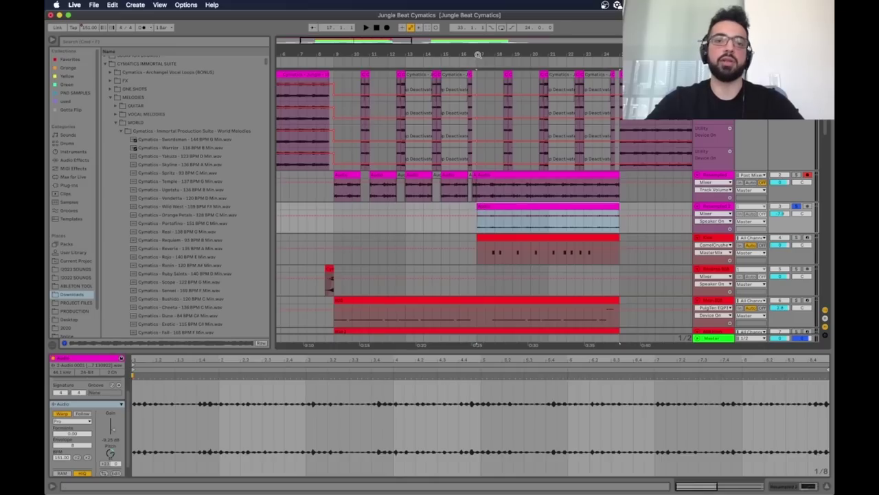
left_click_drag(477, 53, 476, 69)
left_click(467, 208)
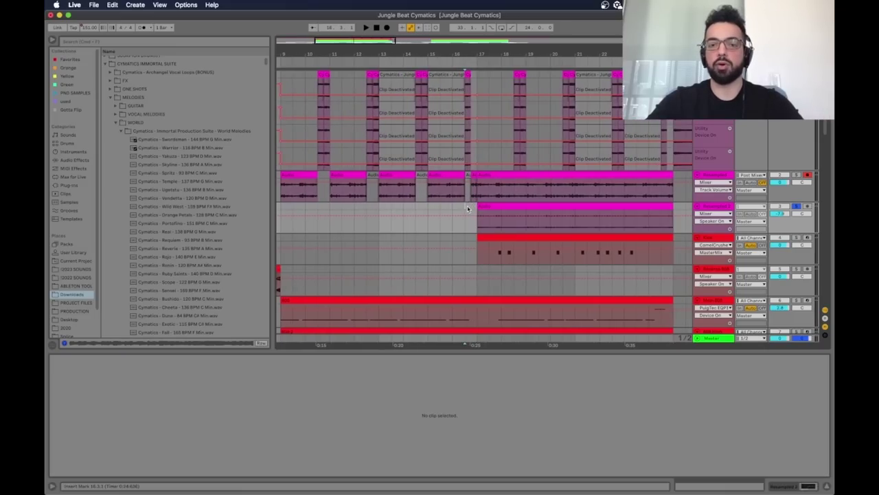
left_click(508, 206)
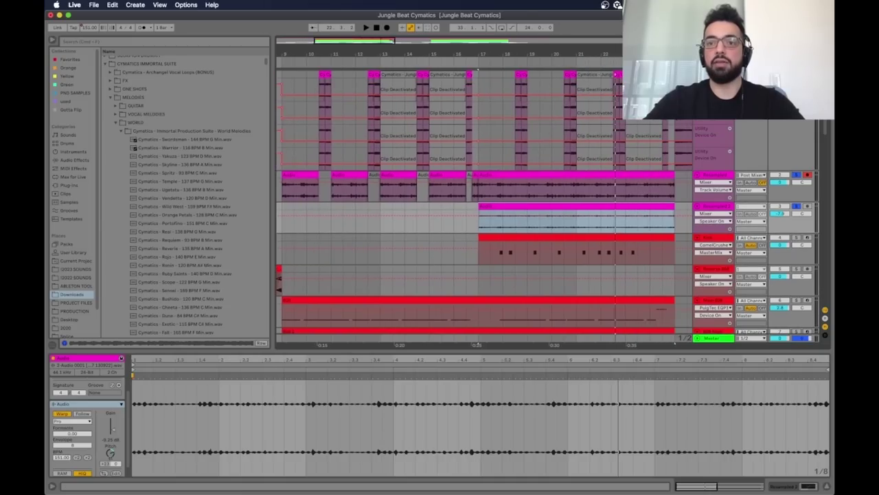
scroll(358, 159, "down", 5)
- Select the 808 clip to show its Simpler with Cymatics 808 Sizzle (C), then play
left_click(358, 158)
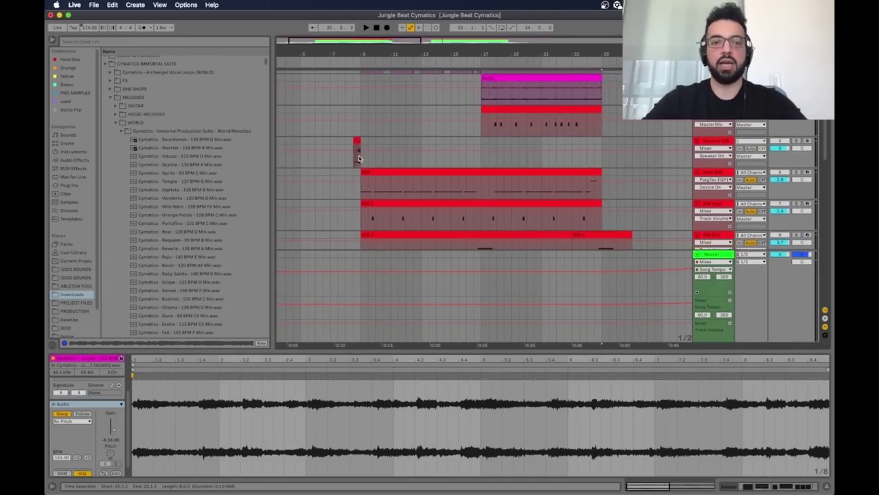
left_click(357, 155)
scroll(353, 162, "down", 1)
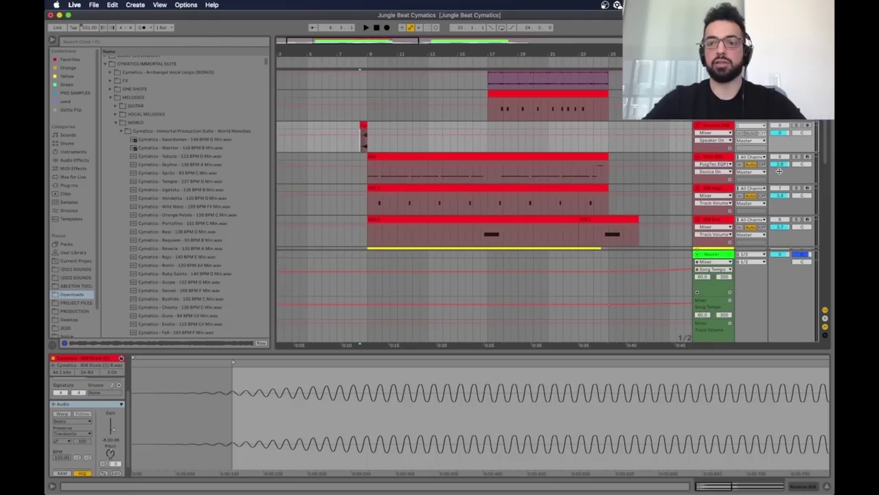
scroll(414, 112, "down", 1)
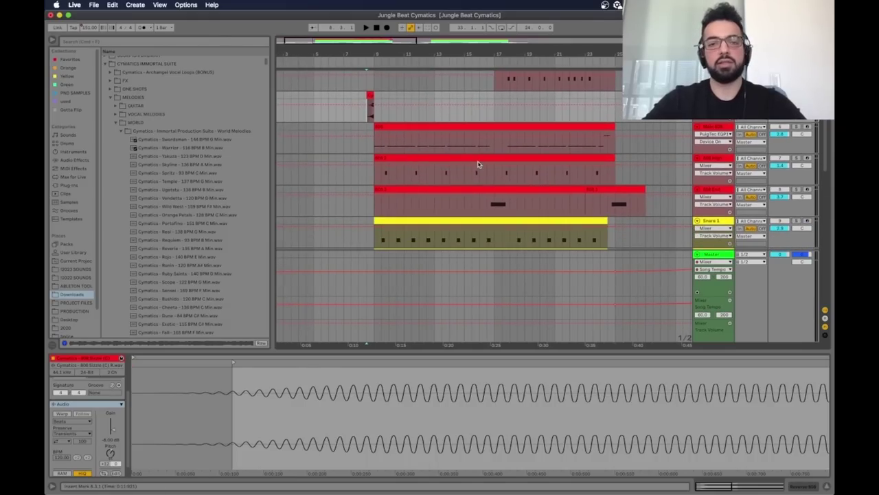
scroll(371, 143, "up", 1)
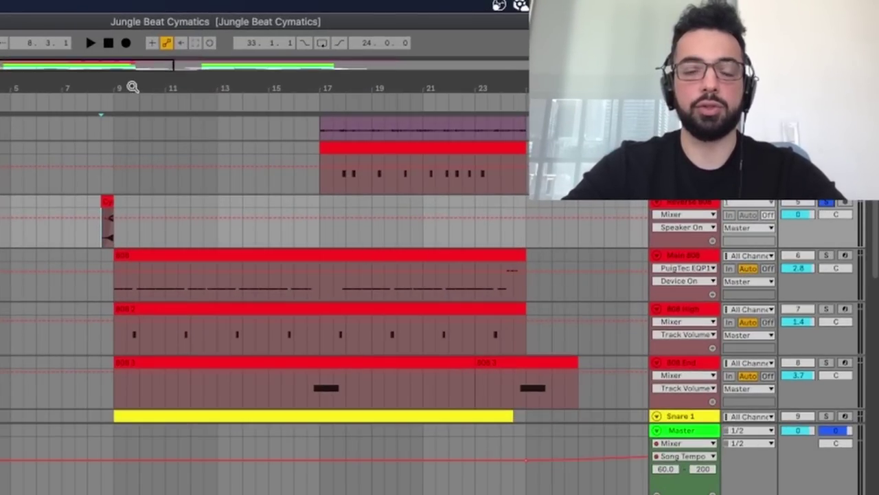
left_click_drag(109, 86, 108, 88)
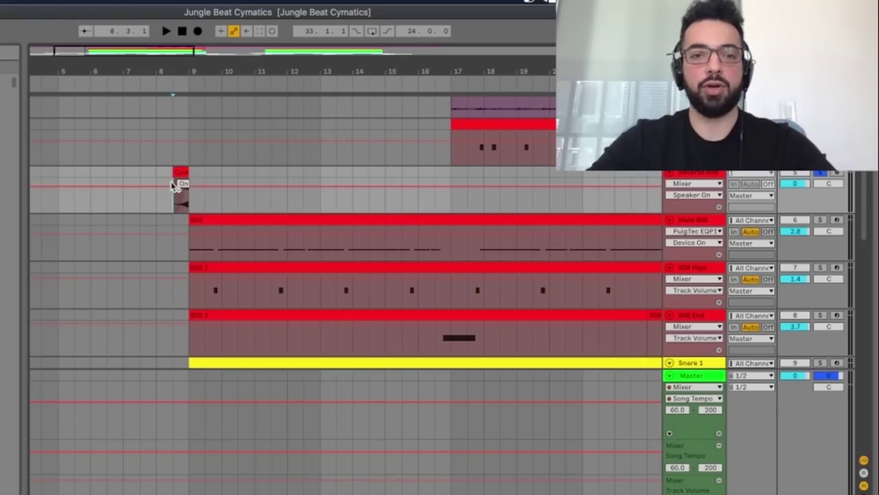
scroll(173, 185, "down", 1)
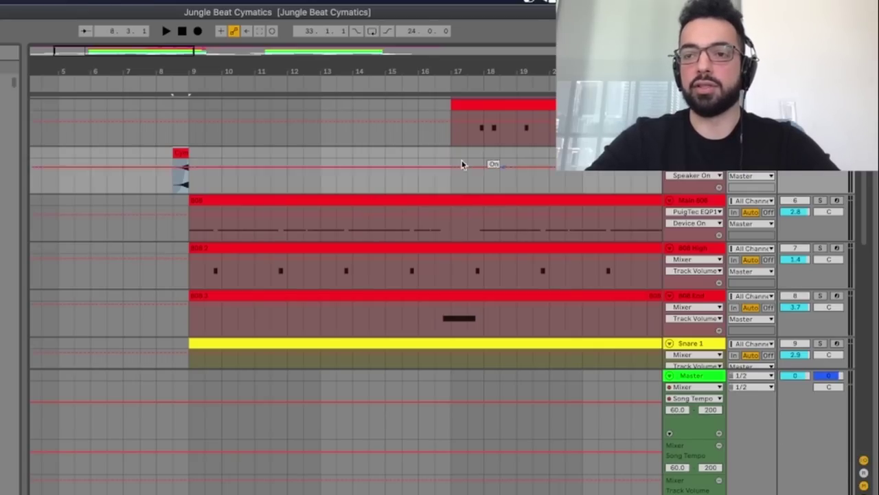
left_click(292, 199)
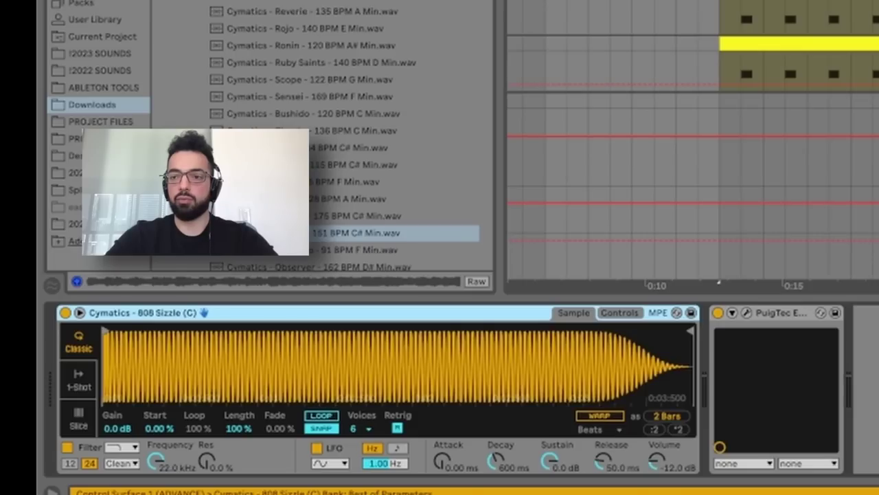
left_click(719, 281)
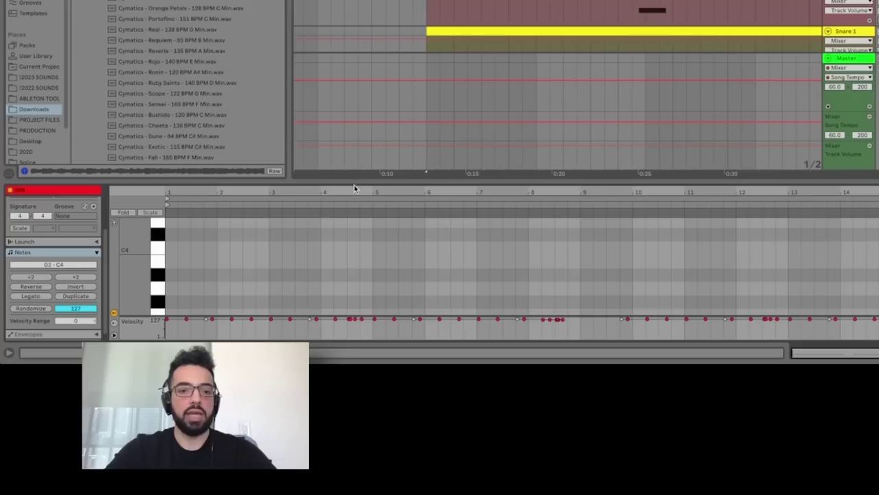
- Enlarge the 808 note editor, select the G#2 notes, then shrink the editor back
left_click_drag(355, 188, 357, 28)
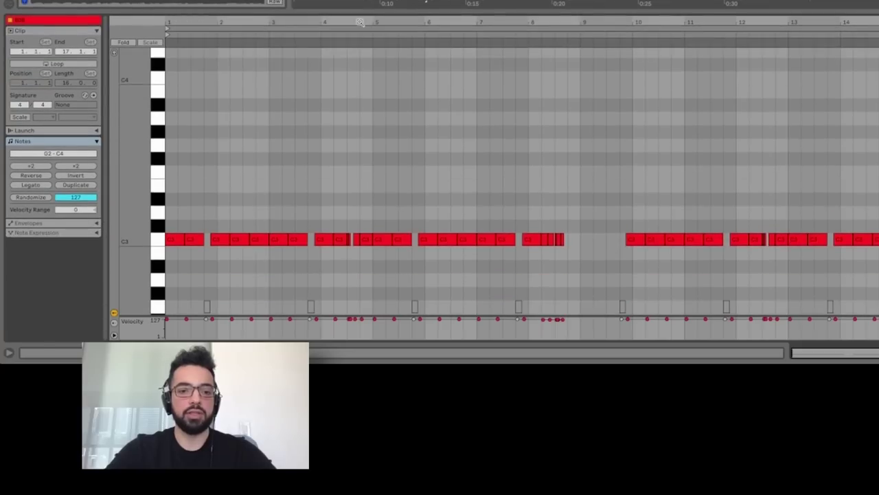
scroll(354, 176, "down", 3)
left_click_drag(193, 244, 861, 221)
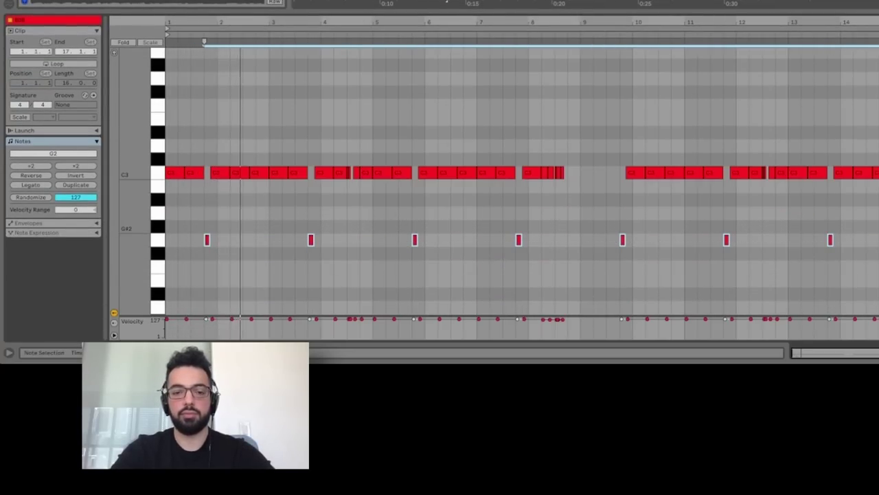
left_click_drag(734, 10, 734, 143)
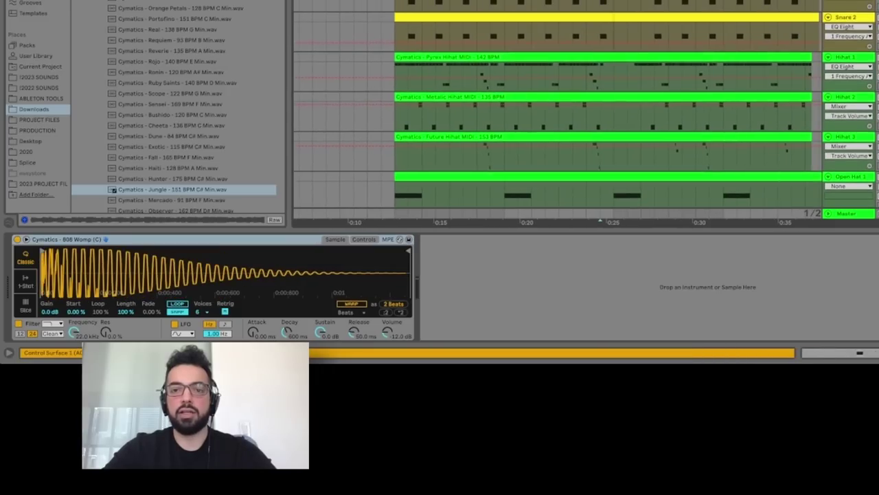
- Open the 808 3 clip's notes, then review Snare 1 and Snare 2's Simpler, Spectrum and EQ Eight
scroll(584, 110, "up", 2)
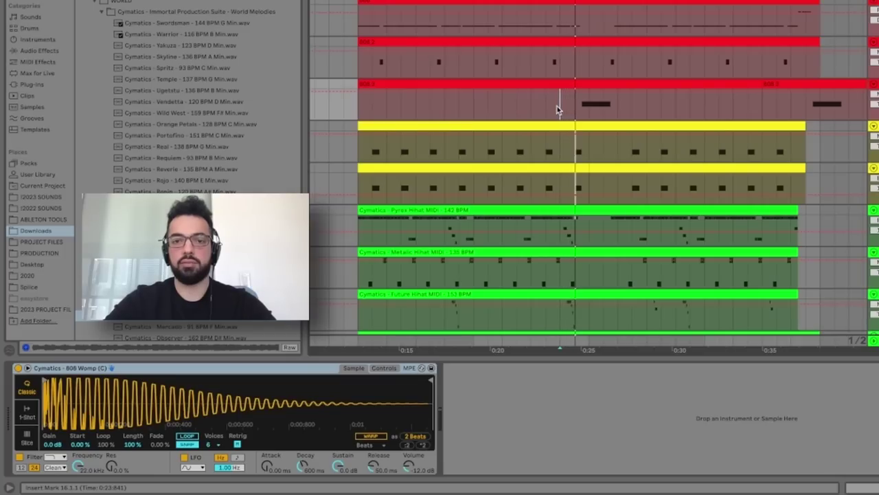
double_click(570, 82)
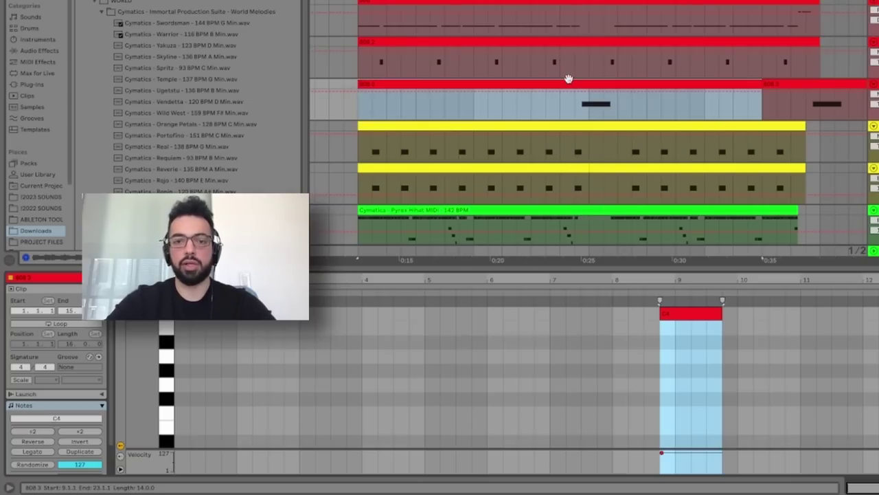
left_click(683, 335)
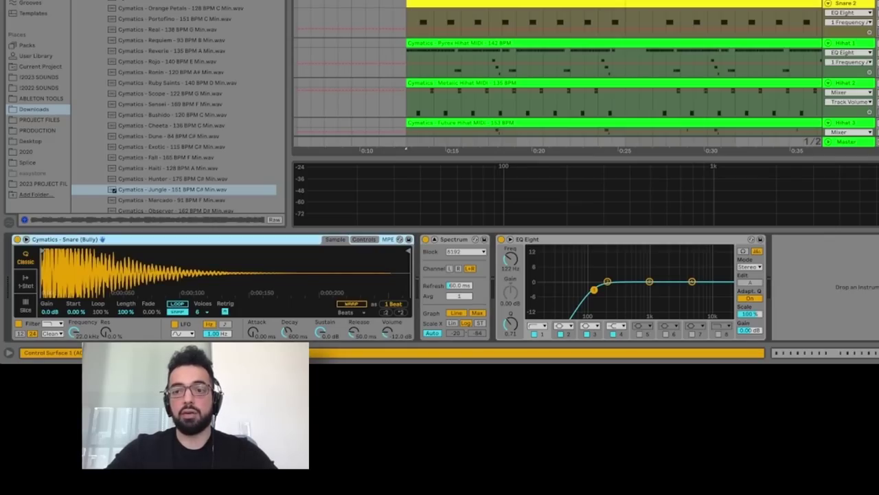
left_click(839, 3)
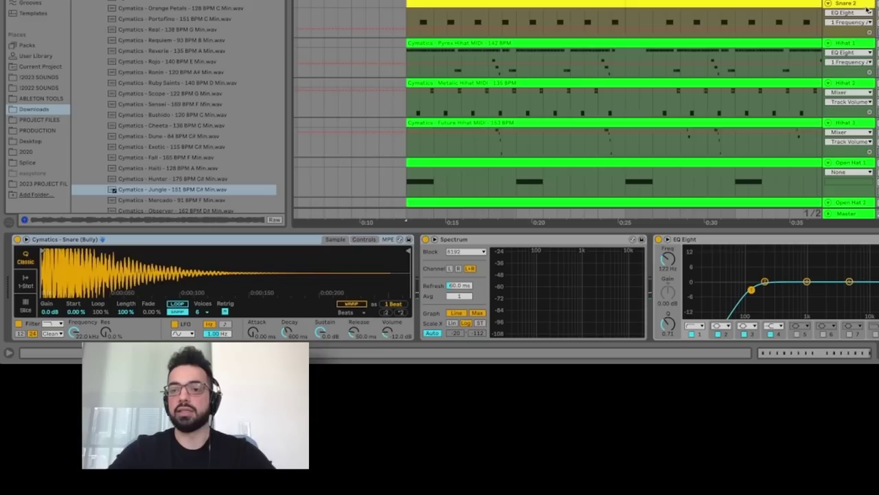
left_click(862, 7)
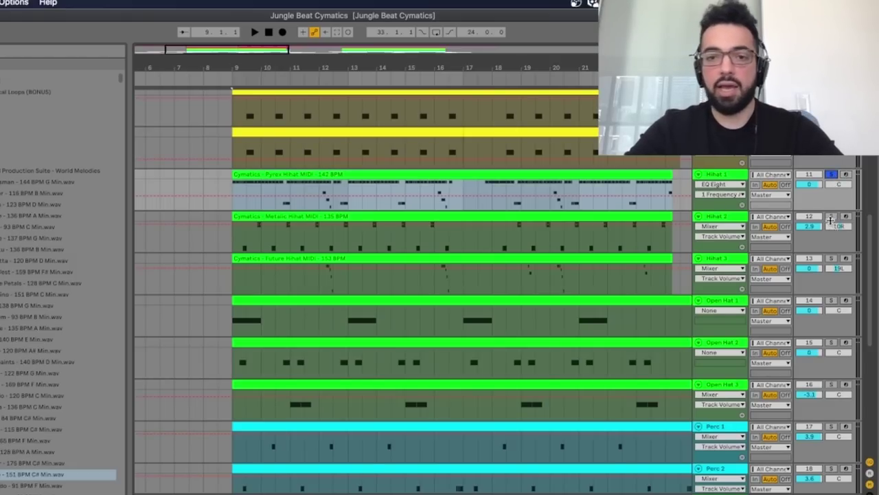
- Solo the Hihat 2 track and view the Pyrex Hihat MIDI clip's notes
left_click(831, 217)
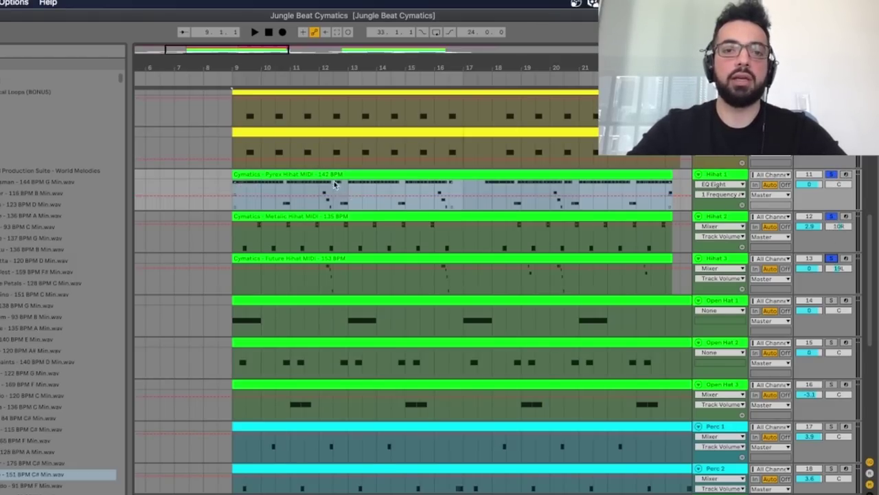
double_click(327, 176)
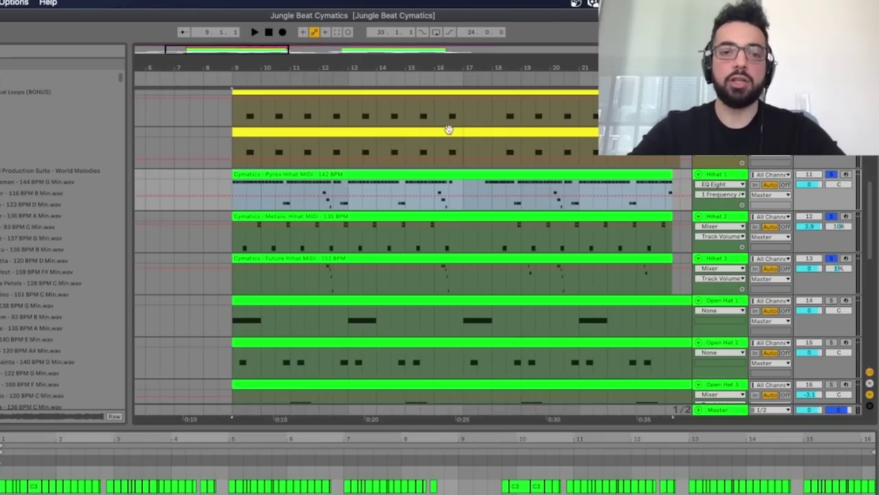
scroll(450, 133, "down", 2)
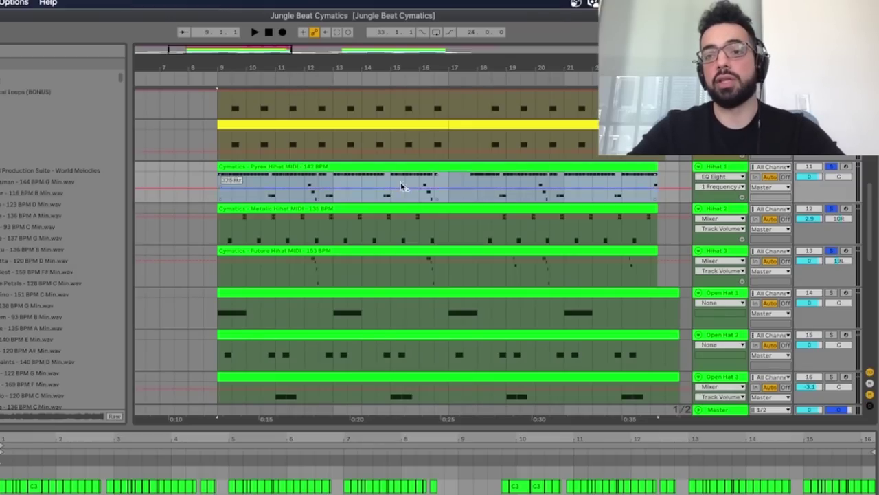
key("super+alt+l")
double_click(454, 165)
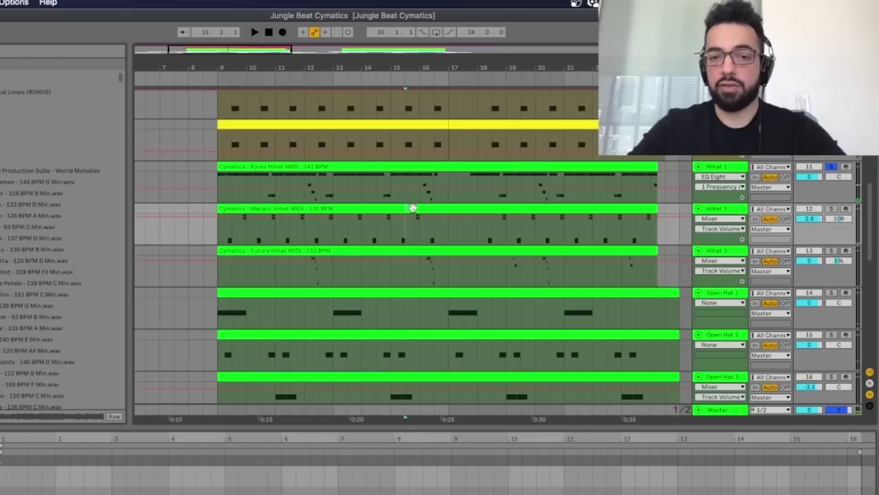
- Play back the Metalic Hihat clip with the note editor hidden, then select the Pyrex Hihat clip
left_click(758, 220)
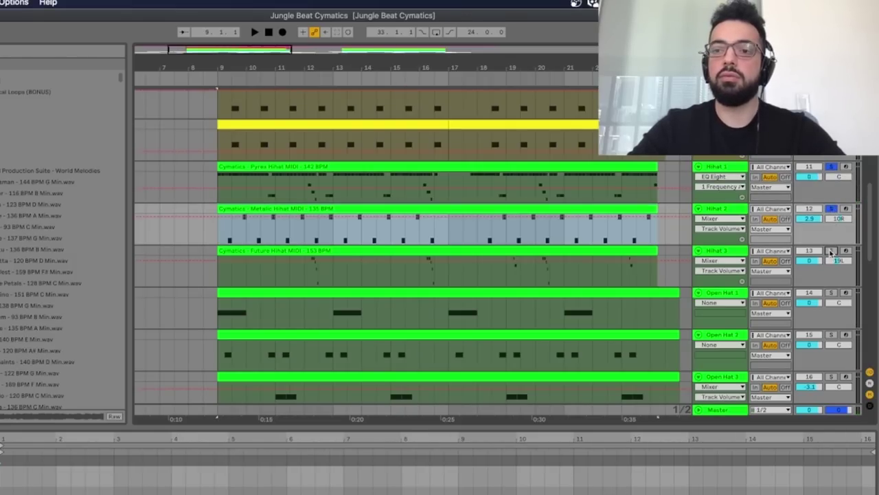
key("super+alt+l")
key("plus")
key("plus")
key("space")
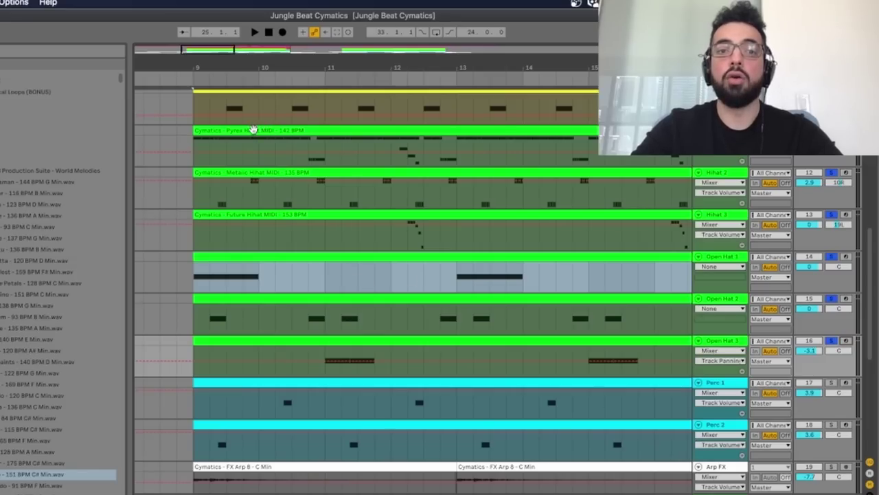
left_click(253, 129)
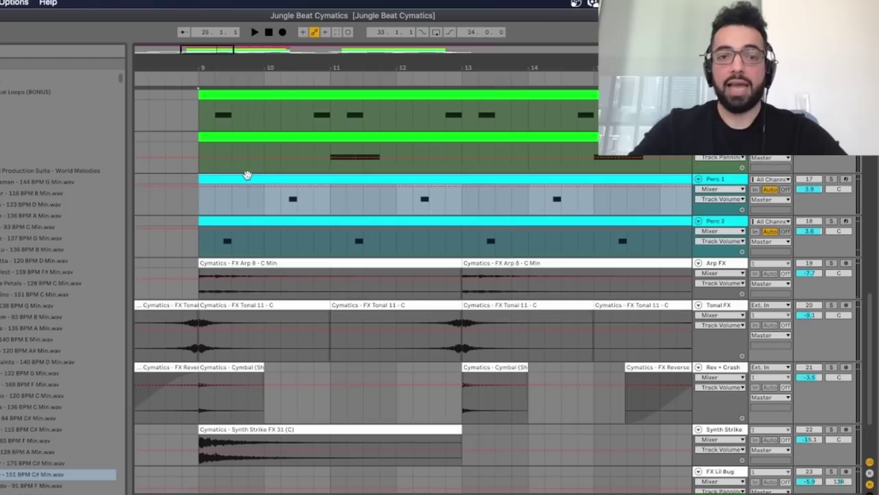
- Solo and play Perc 1, inspecting the Lazer percussion and Fendi open hihat samples
scroll(247, 172, "up", 5)
left_click(831, 365)
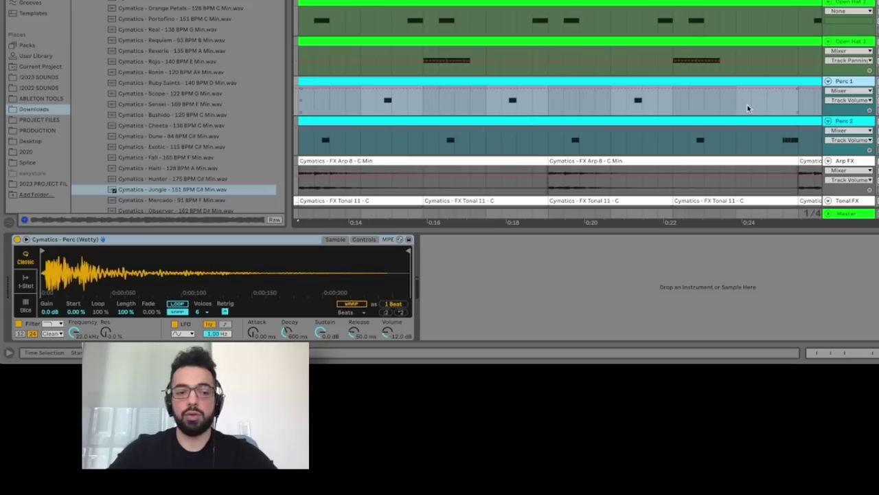
key("space")
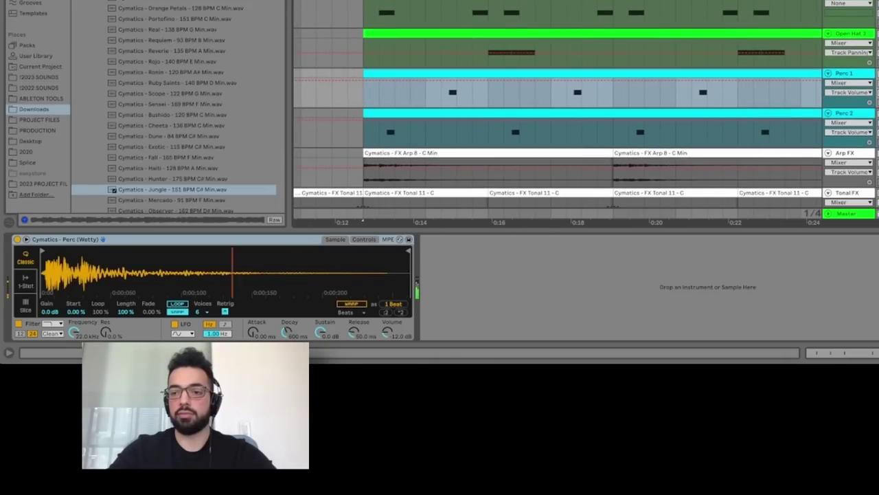
left_click(642, 109)
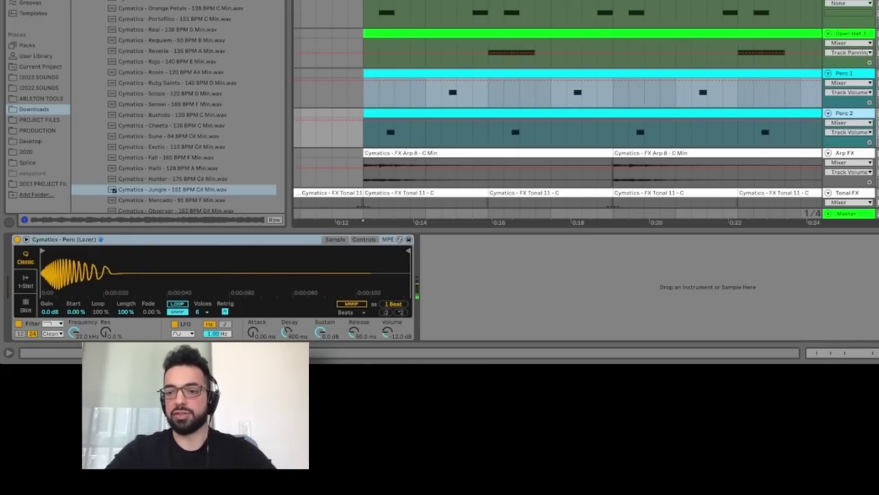
key("Up")
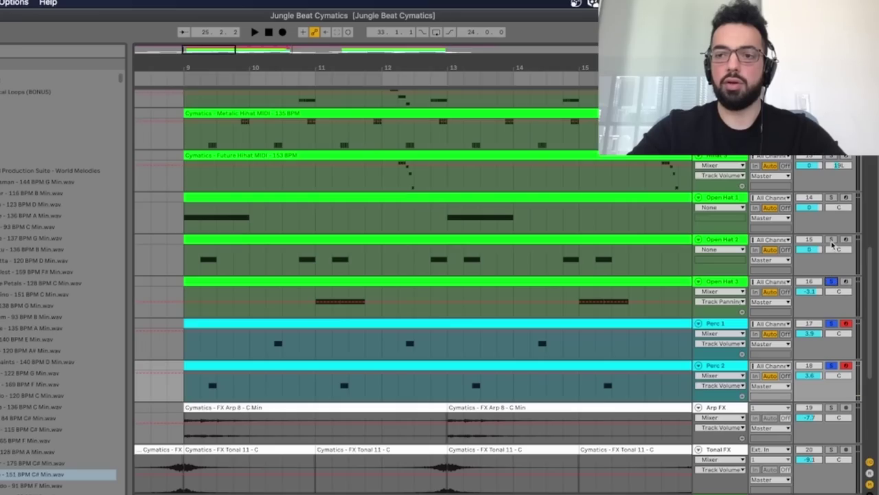
- Solo Open Hat 2 and play the beat, zoomed out to show bars 7 to 27
left_click(831, 239)
scroll(832, 244, "up", 3)
scroll(333, 257, "up", 5)
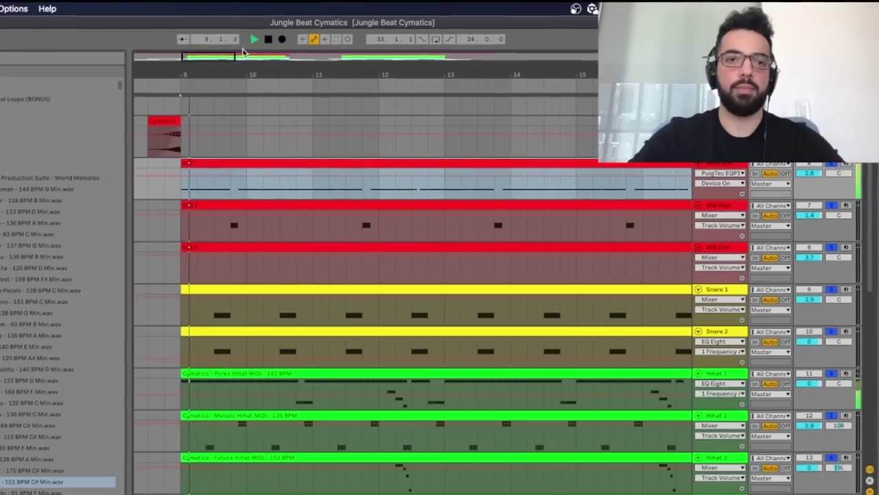
key("space")
key("minus")
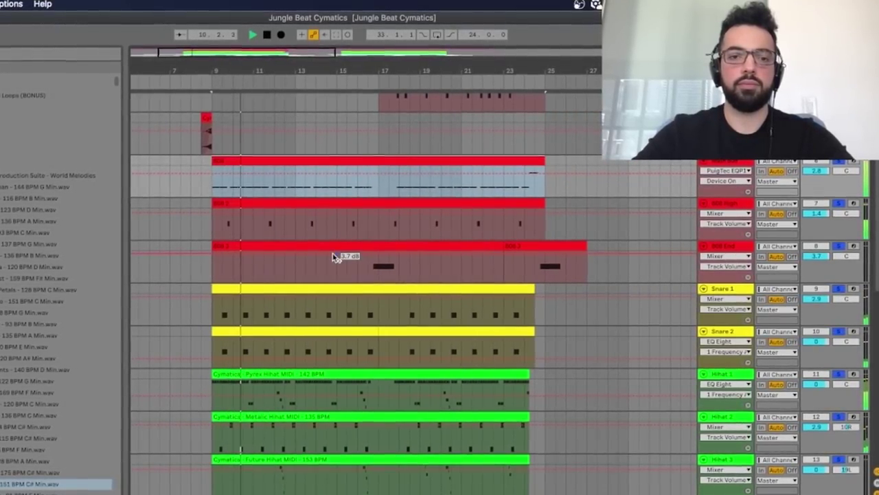
scroll(333, 258, "up", 2)
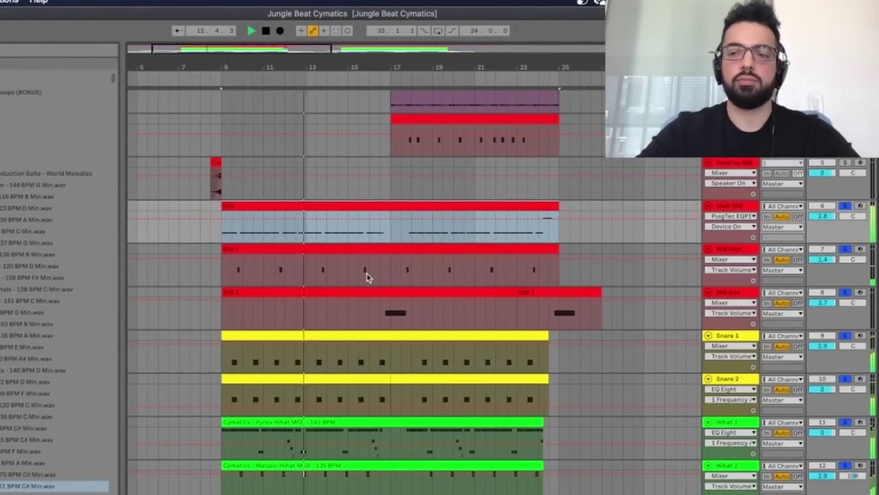
- Stop playback, then play the first FX Arp 8 clip from bar 9
scroll(366, 274, "down", 10)
key("space")
scroll(391, 245, "up", 2)
scroll(392, 244, "down", 1)
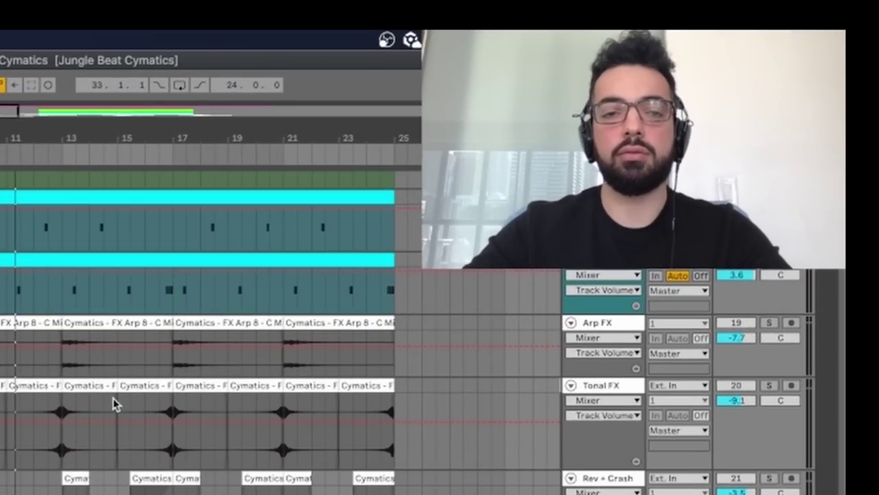
left_click(113, 404)
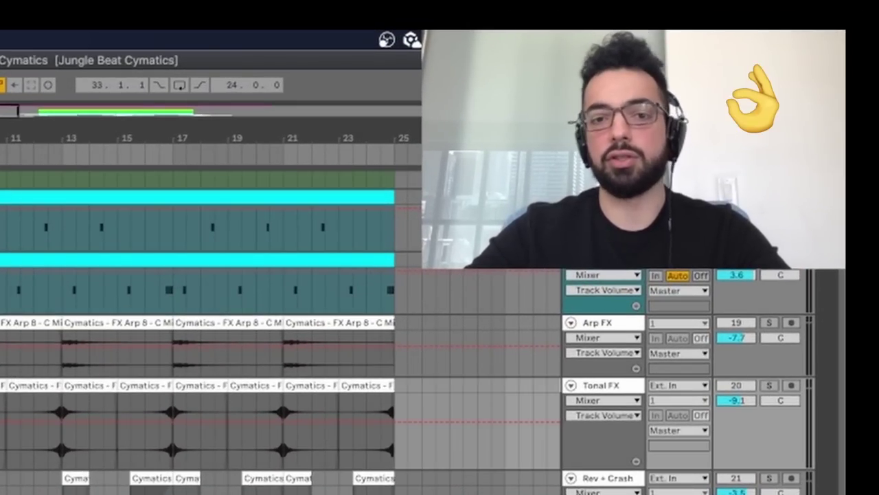
left_click(164, 494)
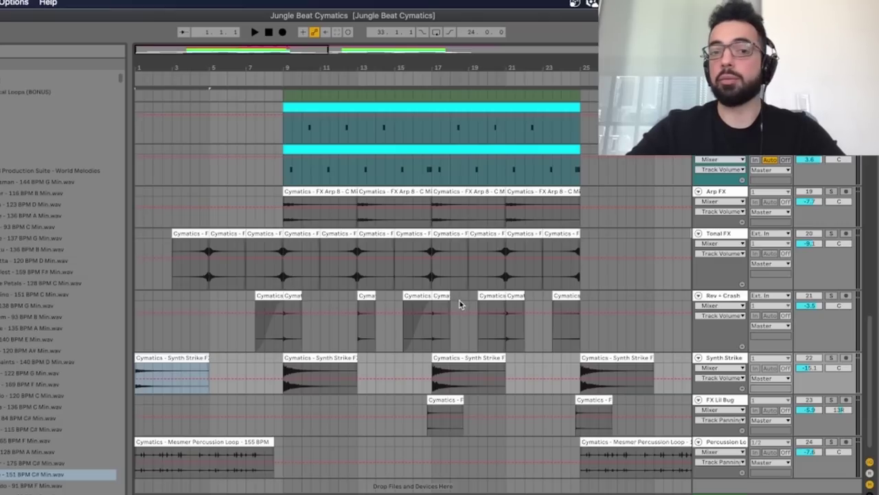
left_click(329, 190)
key("space")
- Solo Tonal FX, audition its bar 7 clip and the first Rev + Crash clip, then return to bar 1
key("space")
key("Down")
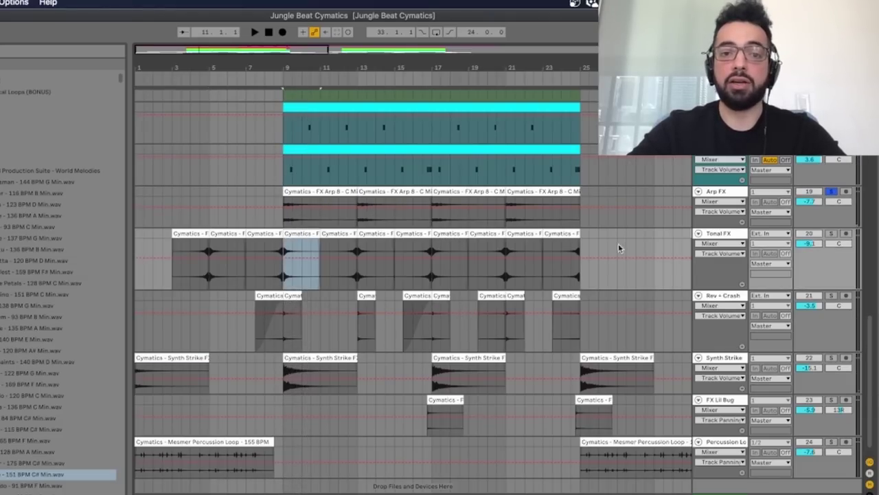
left_click(835, 236)
key("space")
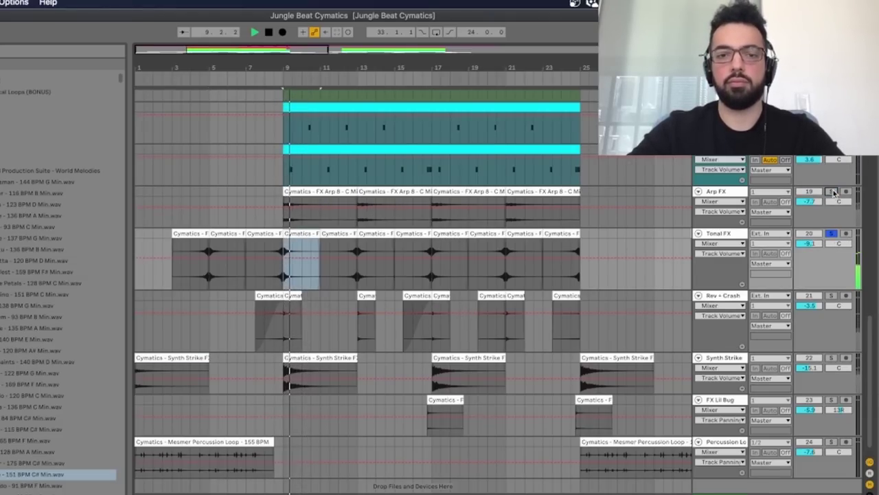
left_click(261, 236)
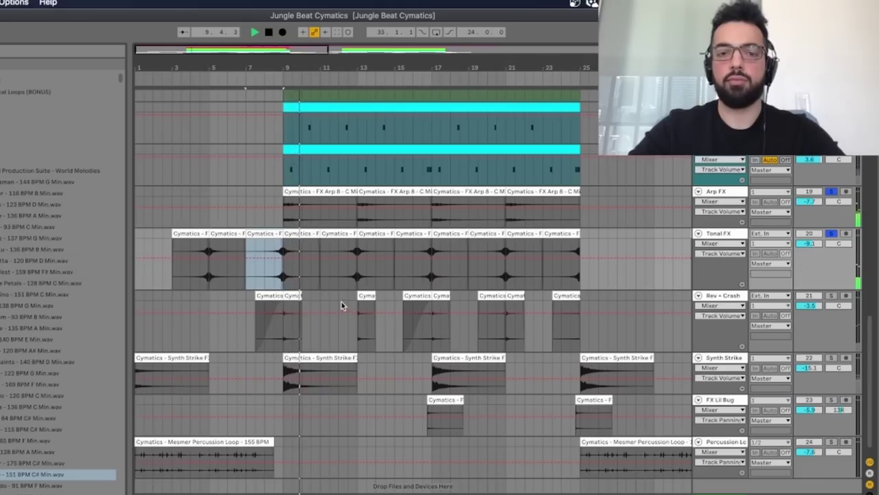
scroll(332, 301, "down", 1)
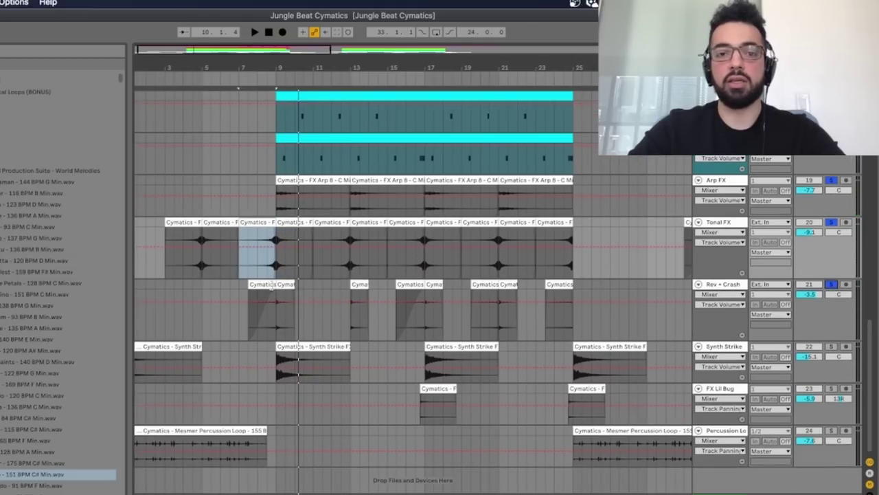
left_click(260, 287)
key("Home")
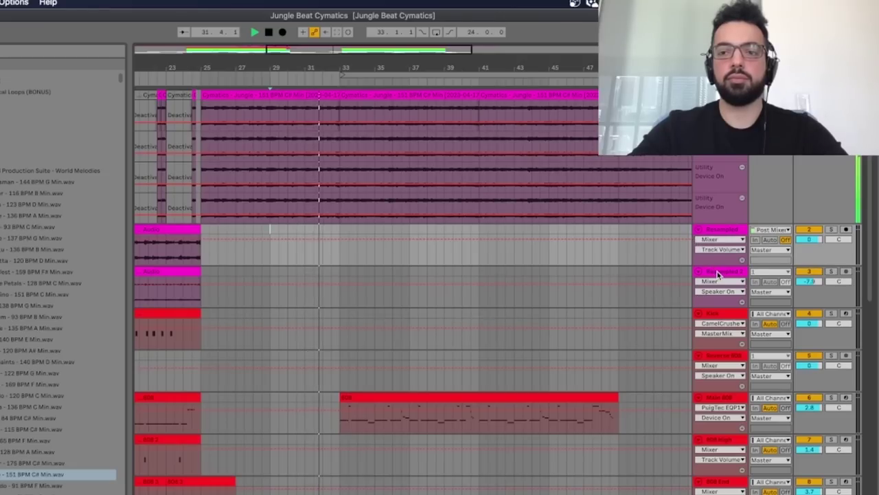
- Fold the Utility automation lane, collapse all track lanes to compact height, and stop playback
left_click(730, 287)
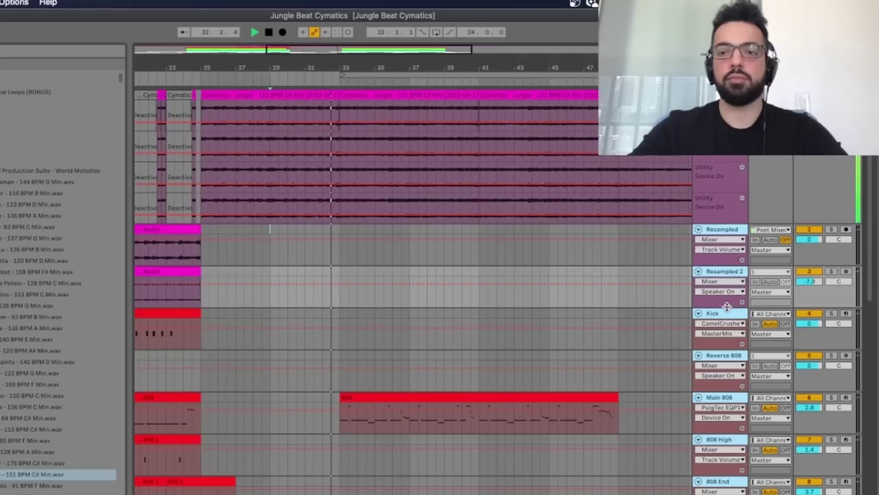
left_click(741, 167)
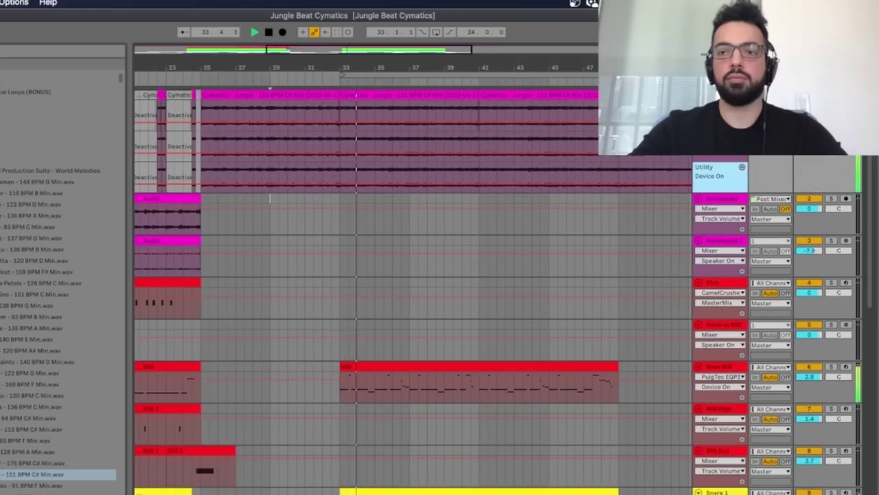
key("a")
key("space")
- Open the Jungle clip at bars 33–41, then show the Main 808 clip's MIDI notes
left_click(318, 234)
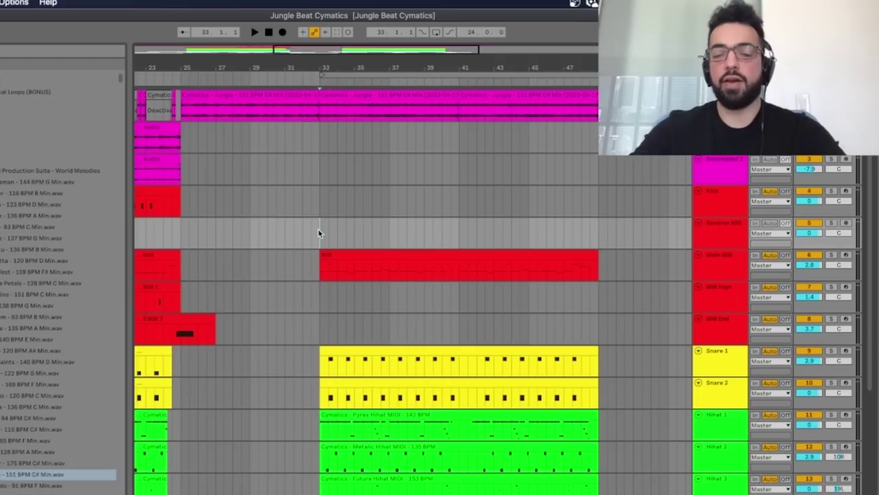
double_click(338, 96)
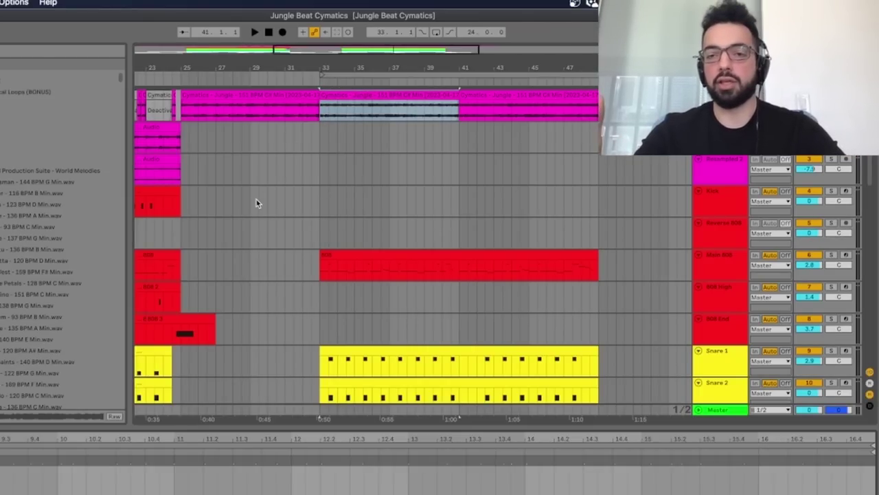
left_click(385, 254)
scroll(385, 254, "down", 5)
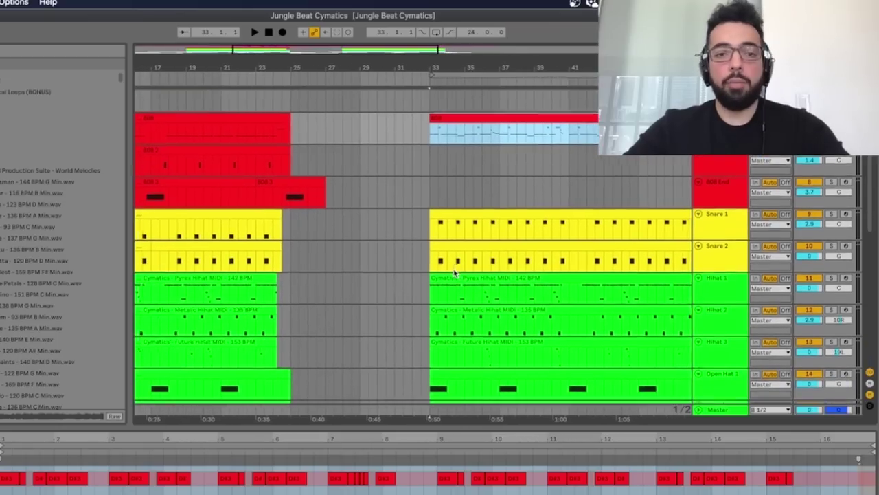
scroll(454, 273, "left", 2)
scroll(454, 273, "up", 1)
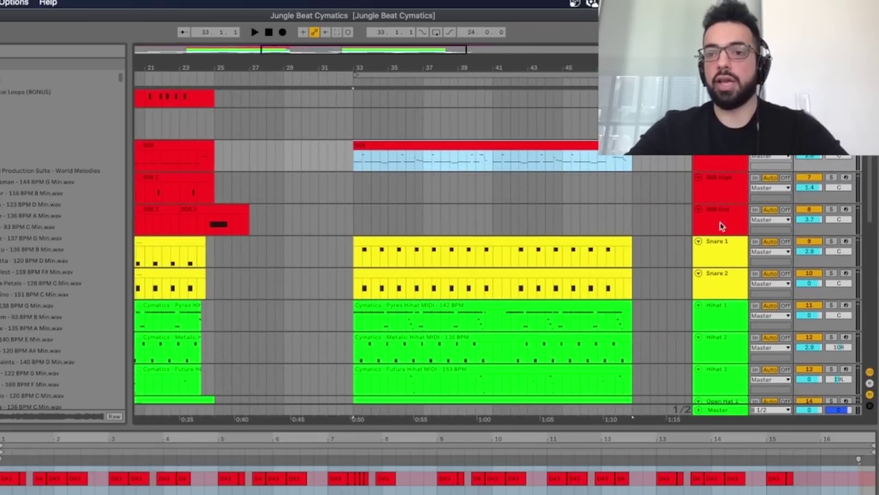
left_click(458, 148)
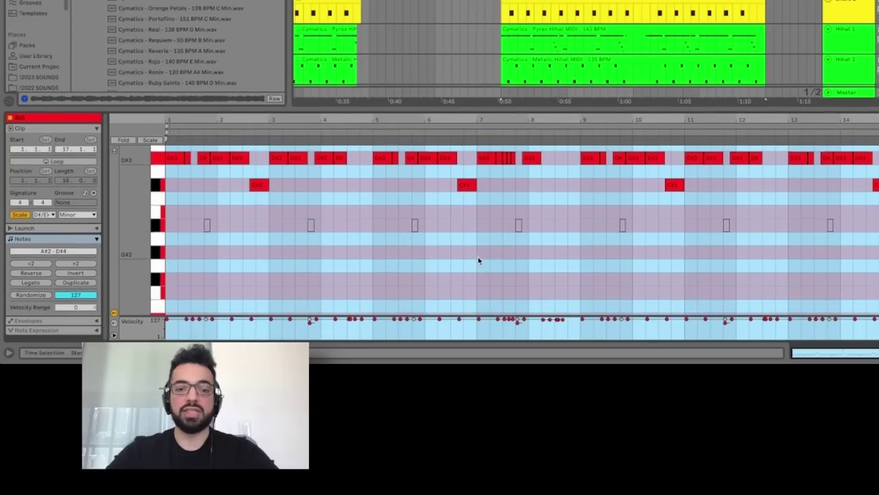
scroll(478, 255, "up", 2)
- Examine Main 808 notes between E#3 and B3 around bars 41–42, then view the full arrangement
left_click(461, 175)
scroll(843, 212, "up", 3)
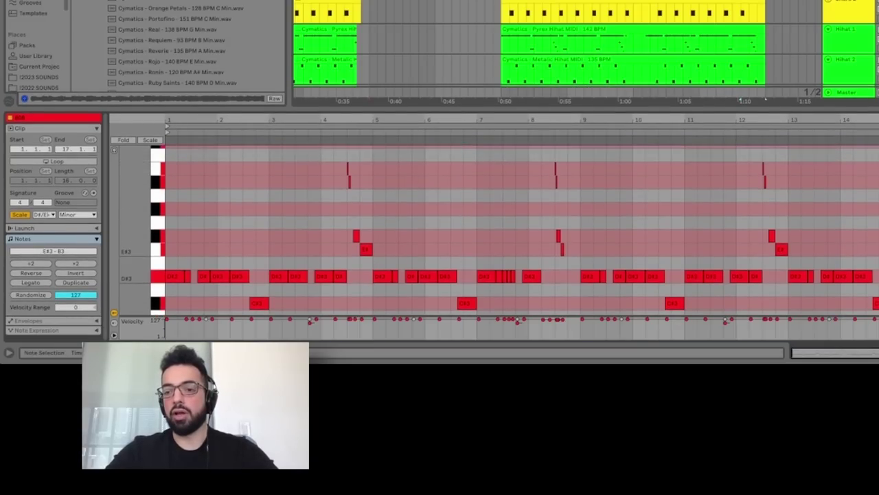
left_click(336, 193)
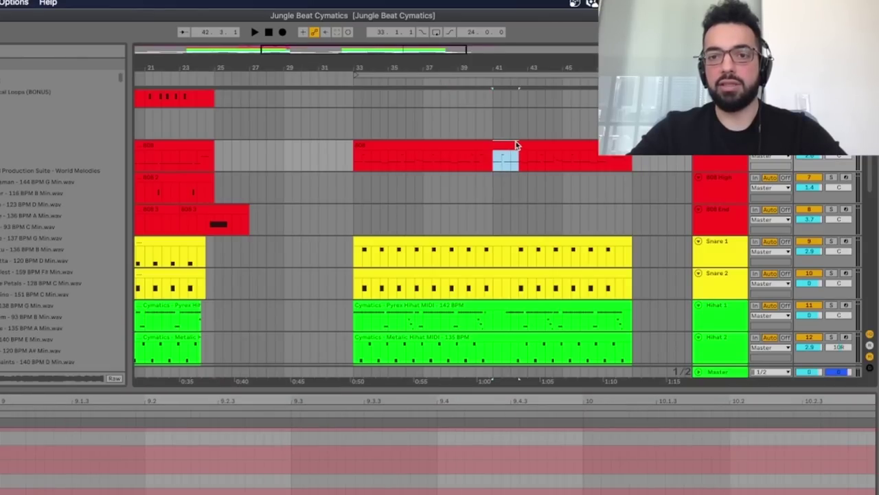
left_click_drag(516, 145, 527, 142)
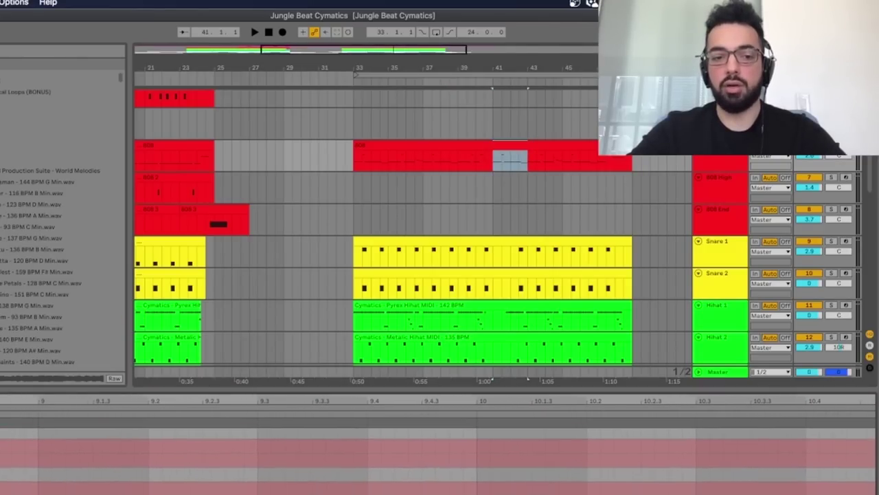
scroll(506, 233, "down", 2)
left_click(469, 142)
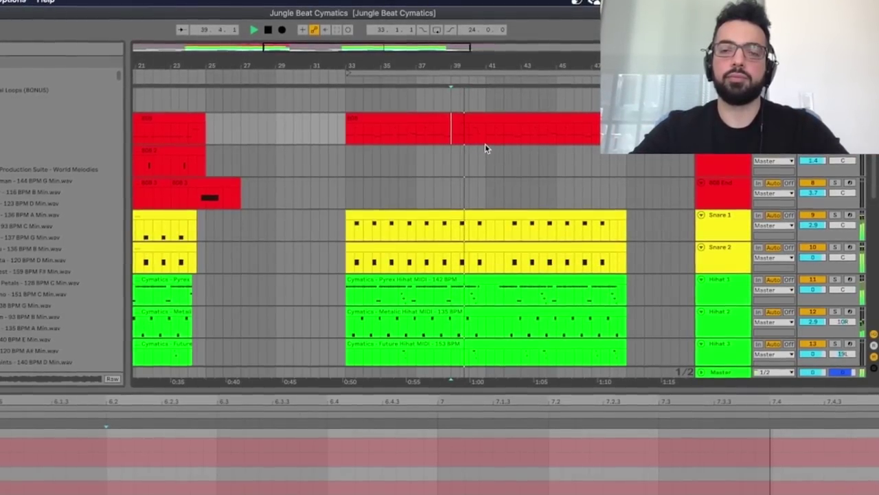
scroll(486, 146, "right", 3)
scroll(486, 146, "up", 1)
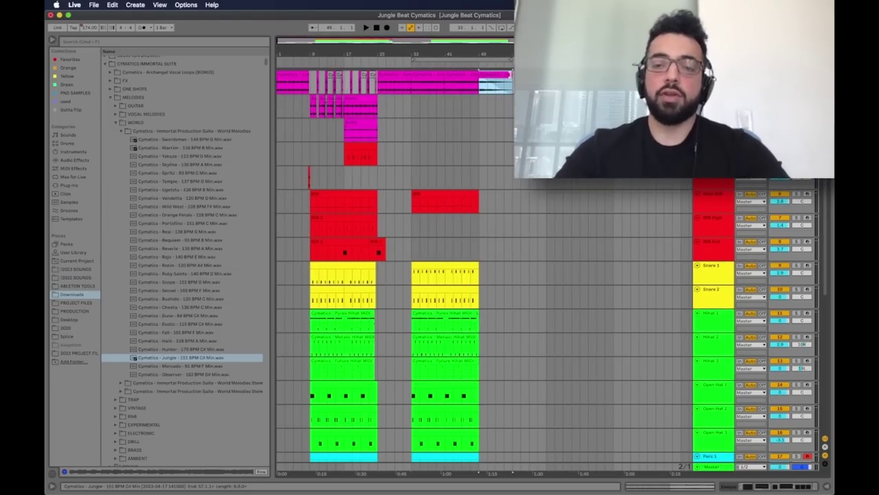
left_click(307, 244)
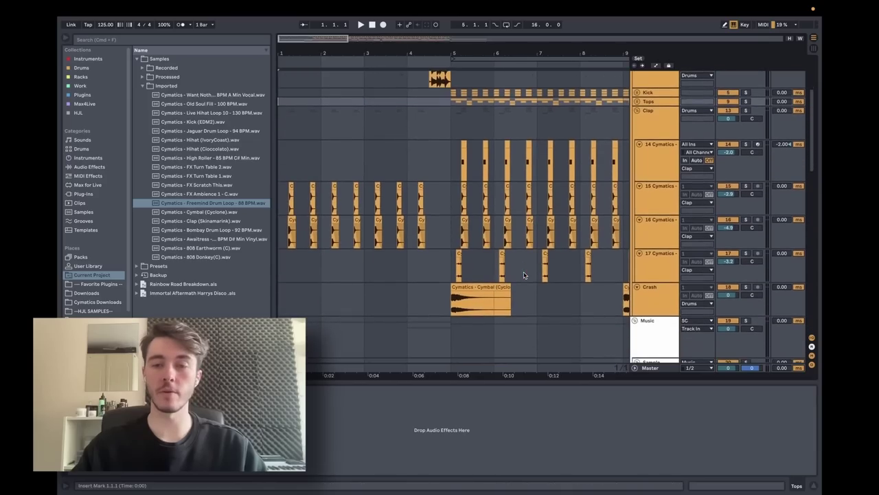
- Play the new project's MIDI melody from its first note, then replay the Cymatics vocal clip
scroll(525, 275, "down", 5)
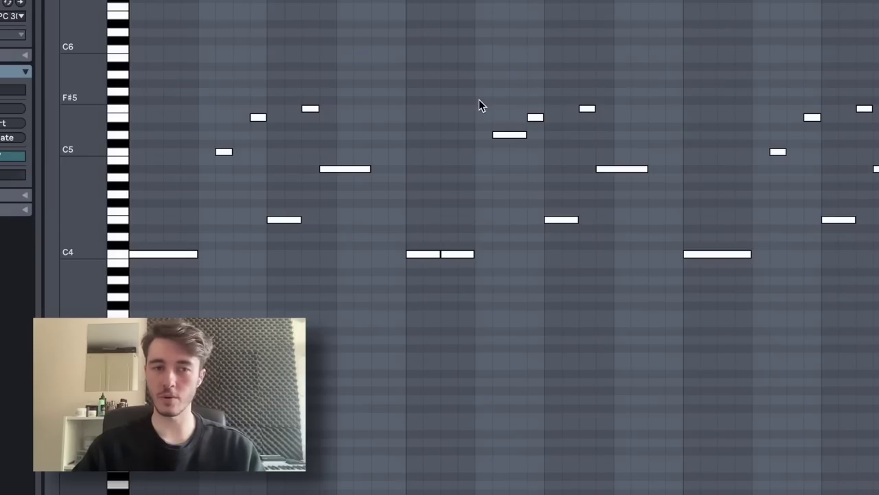
key("space")
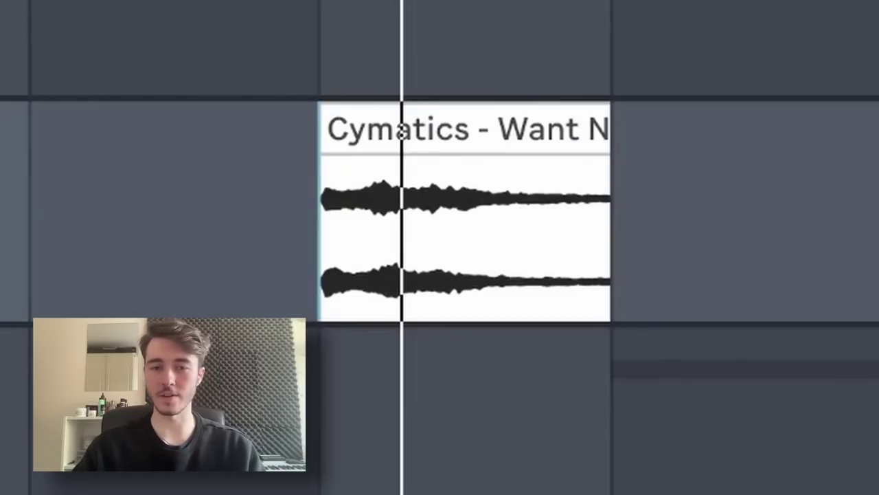
key("space")
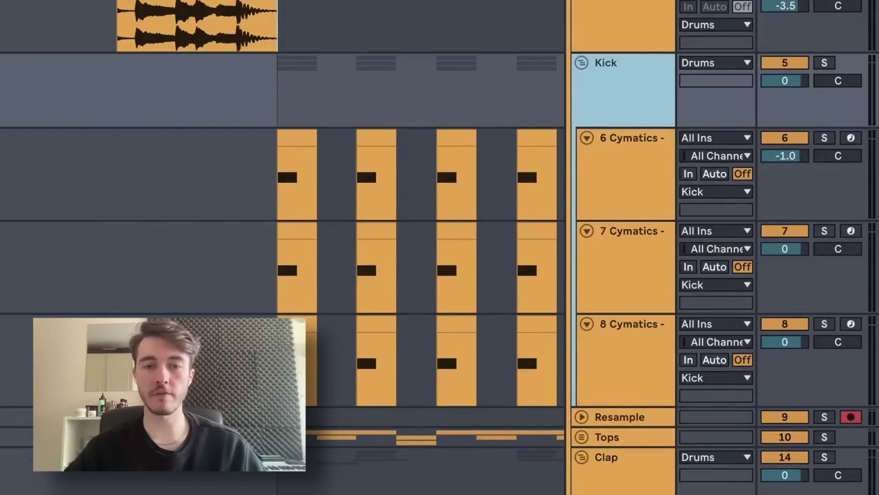
- Solo and play the 6, 7 and 8 Cymatics kick layers in turn
left_click(624, 186)
key("s")
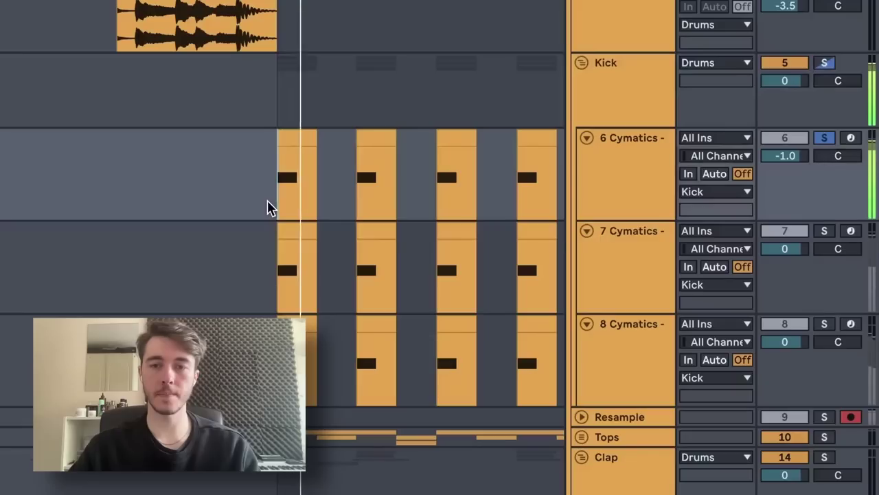
scroll(267, 200, "right", 5)
scroll(267, 200, "down", 1)
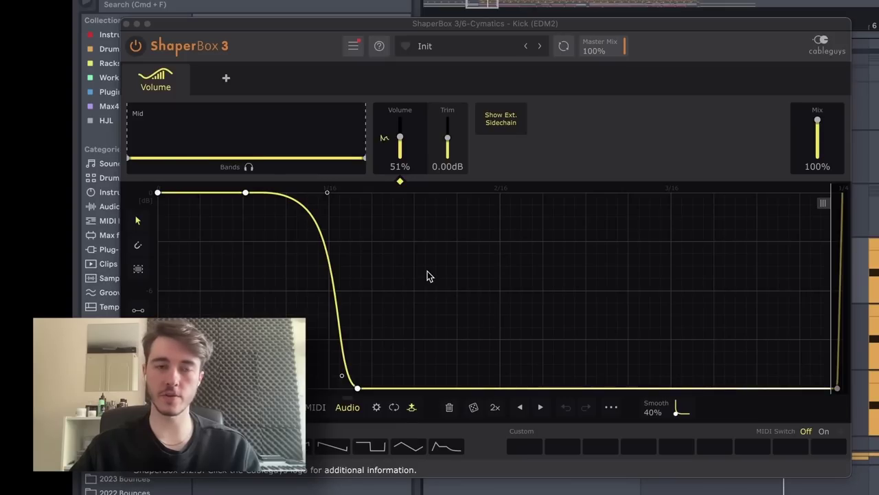
key("space")
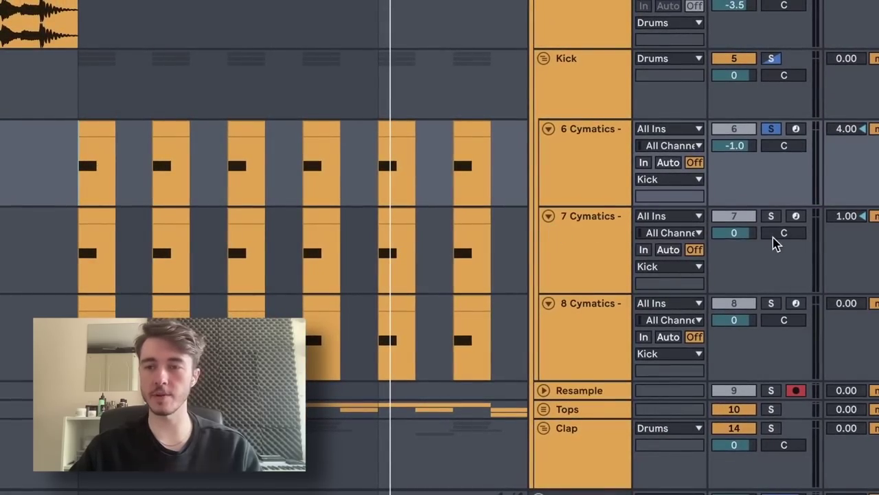
left_click(775, 219)
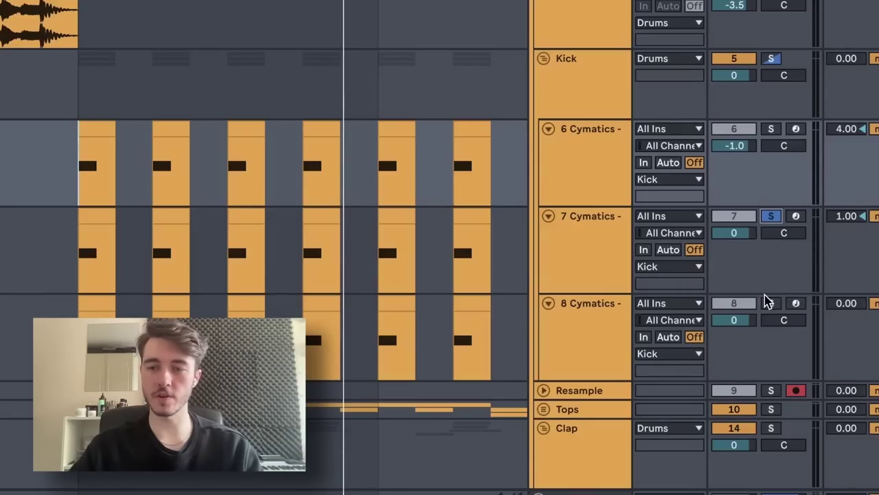
left_click(585, 345)
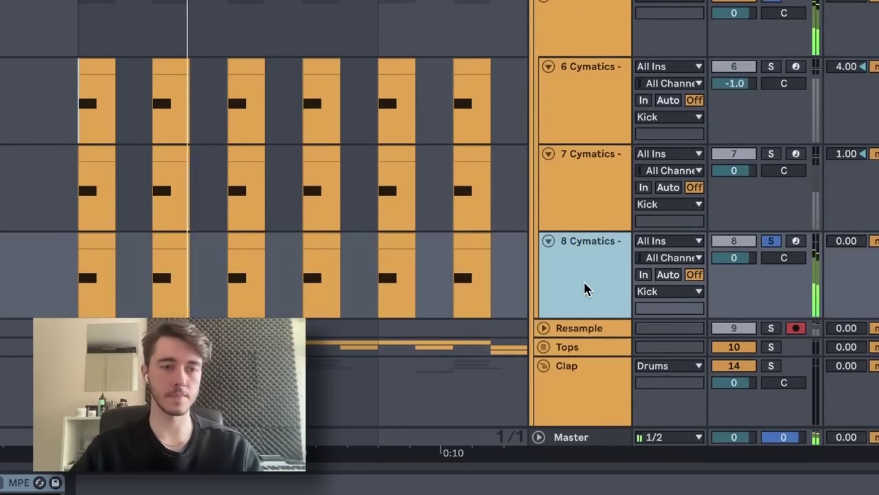
- Fold the three kick tracks and the Kick group, and unfold Resample to show its routing
left_click(601, 85)
key("Left")
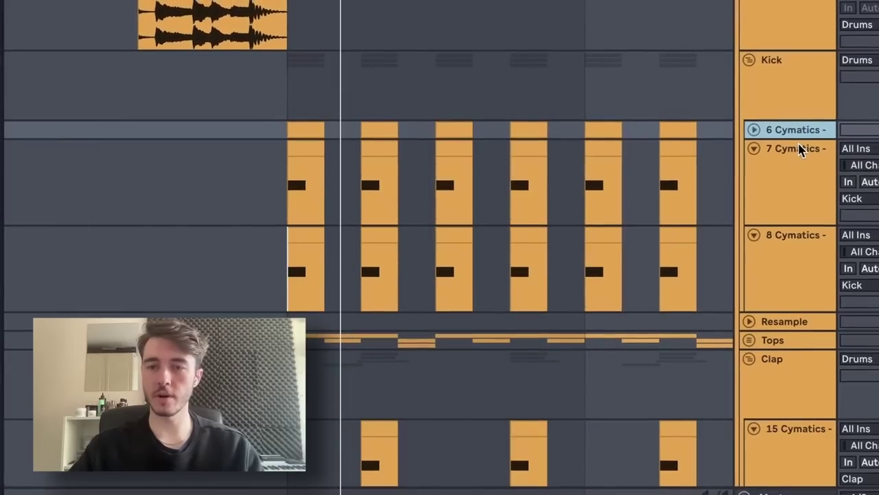
left_click(596, 153)
key("Left")
key("Down")
key("Left")
key("Up")
key("Up")
key("Up")
key("Left")
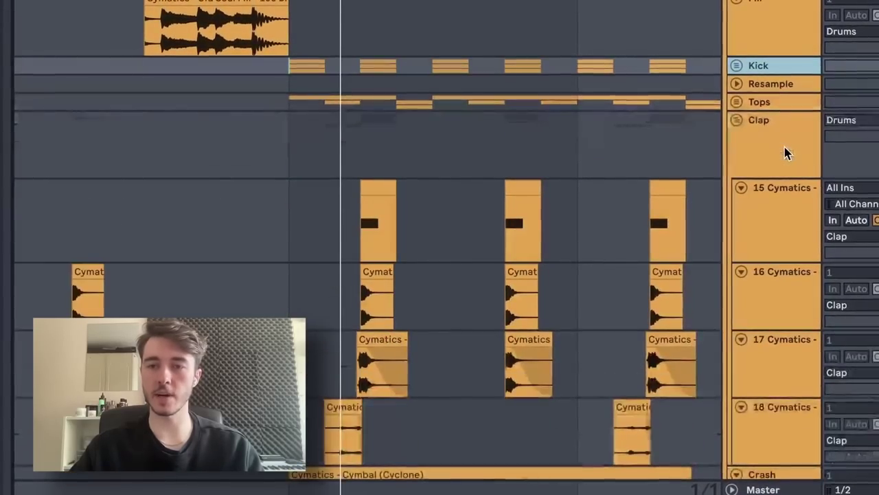
key("Down")
key("Right")
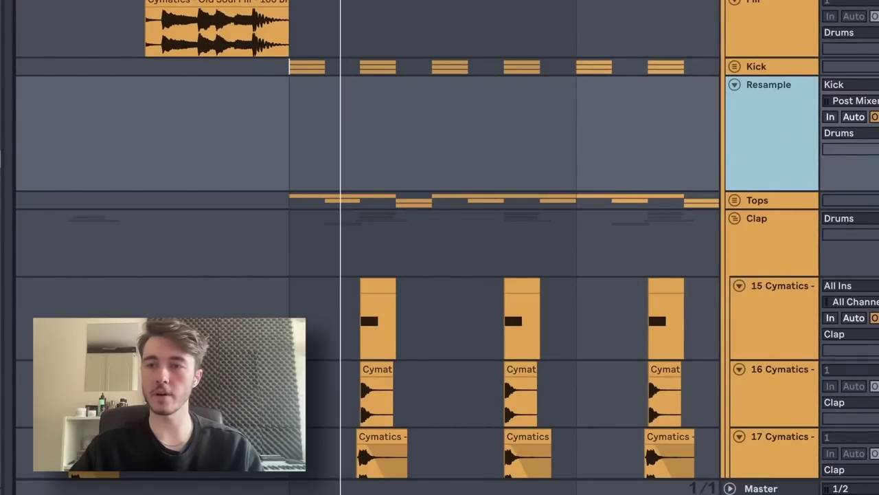
- Record the kick onto the Resample track and enlarge it to view the Resample 2 waveform
left_click(198, 3)
key("F9")
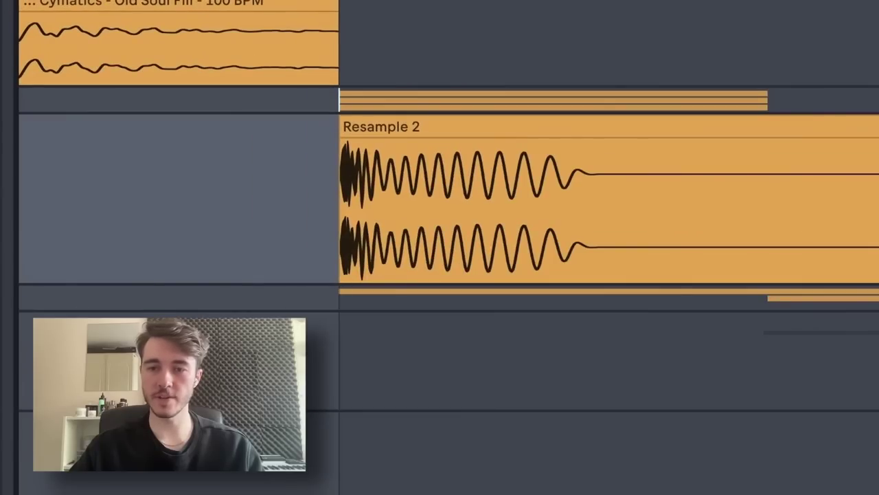
key("alt+plus")
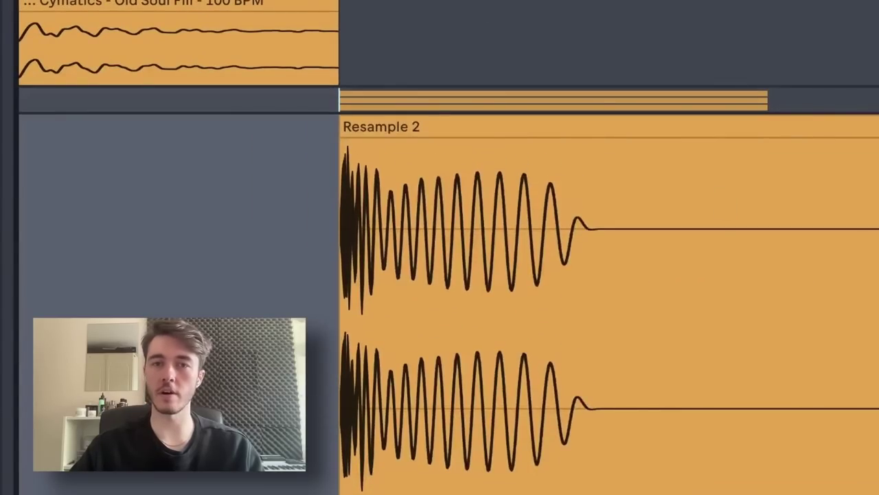
key("plus")
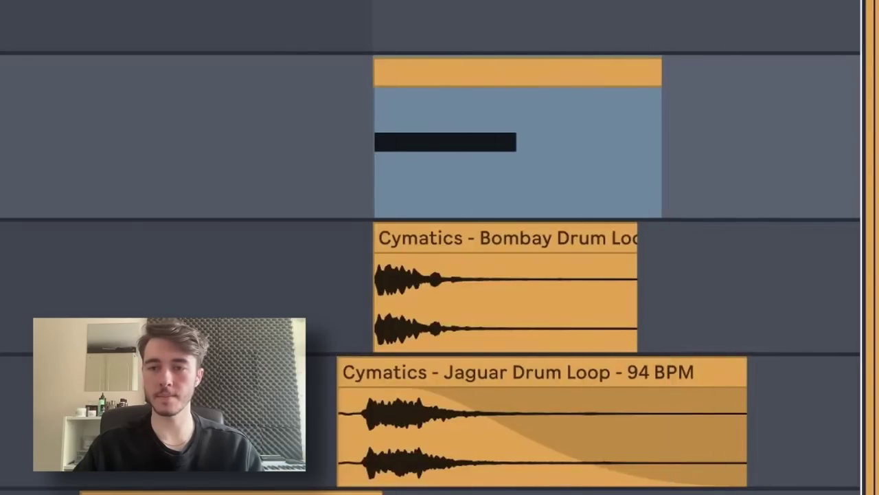
left_click(424, 207)
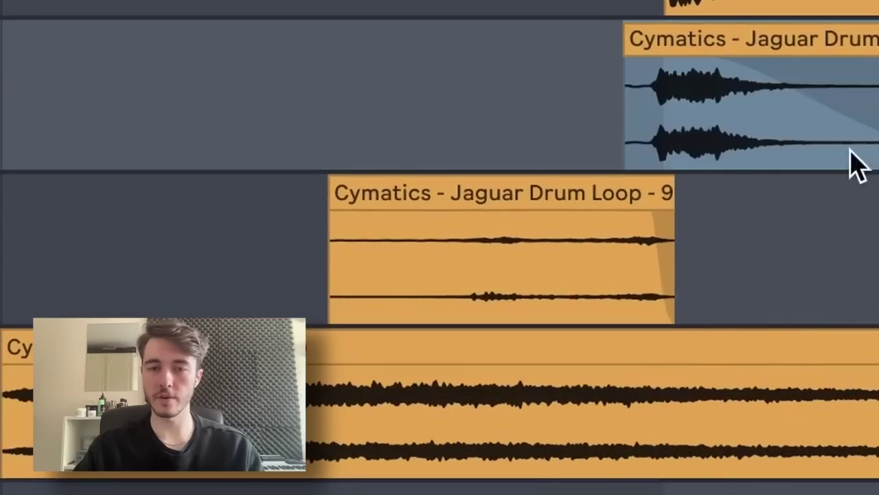
left_click(570, 191)
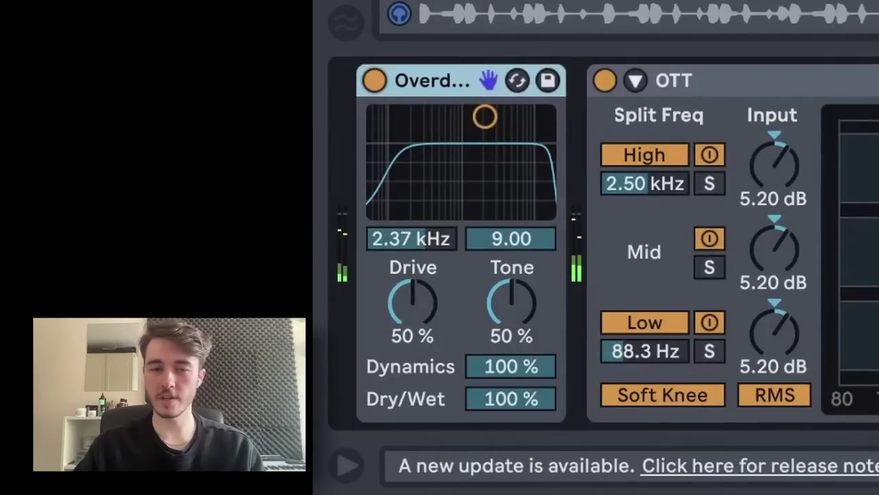
- Play the High Roller melody clip and scroll its chain through OTT, PhaseMistress, Limiter and Generic Compressor
scroll(467, 96, "right", 10)
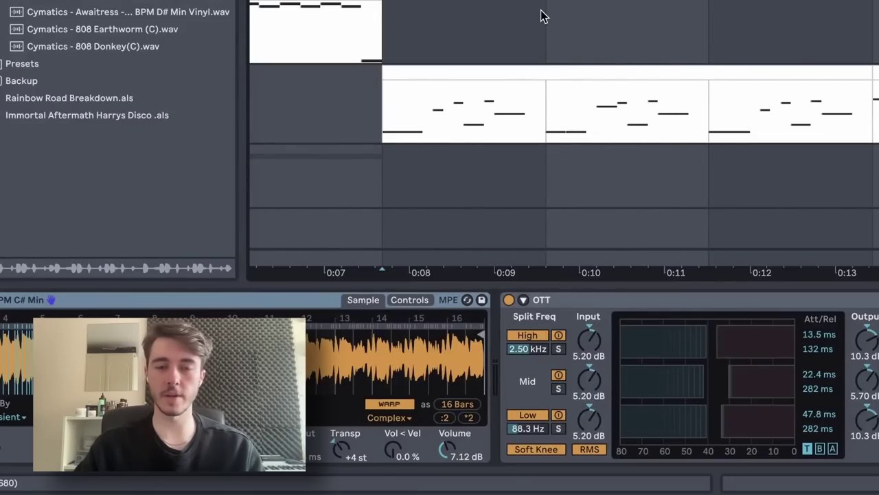
left_click(502, 79)
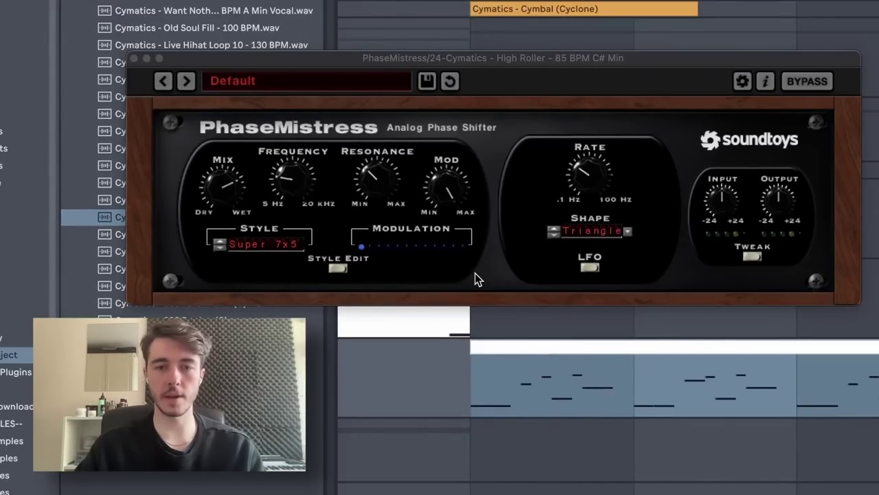
key("space")
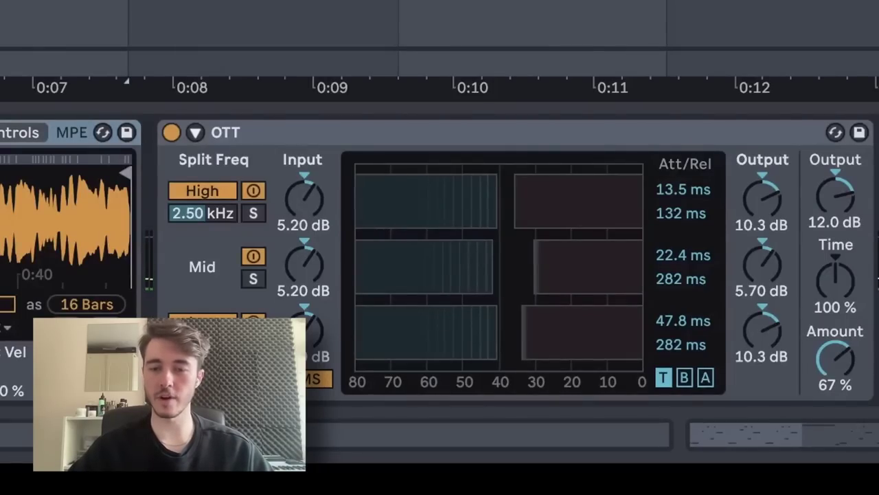
scroll(602, 278, "right", 15)
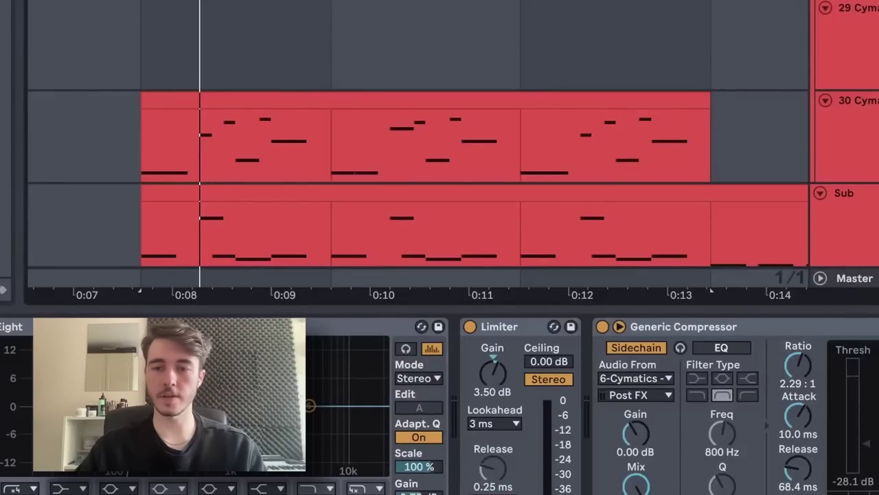
- Select track 30 Cymatics and switch its 808 sampler to Controls showing the amplitude envelope
left_click(152, 136)
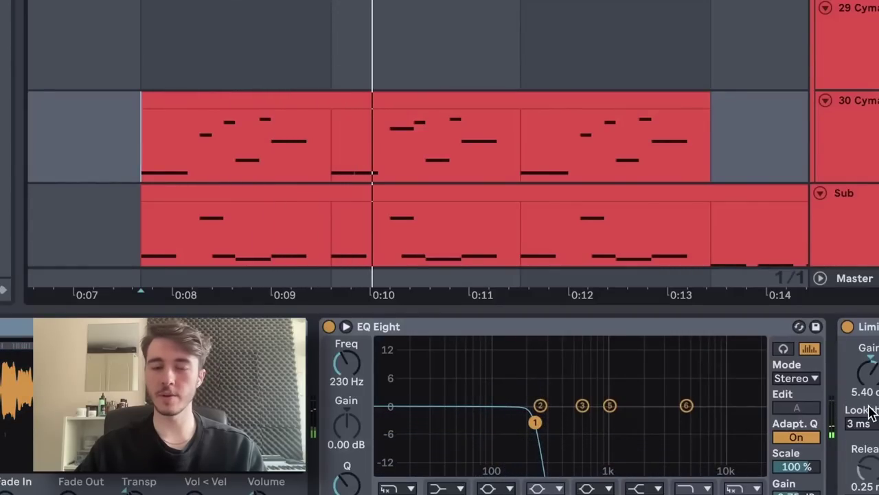
scroll(871, 412, "right", 5)
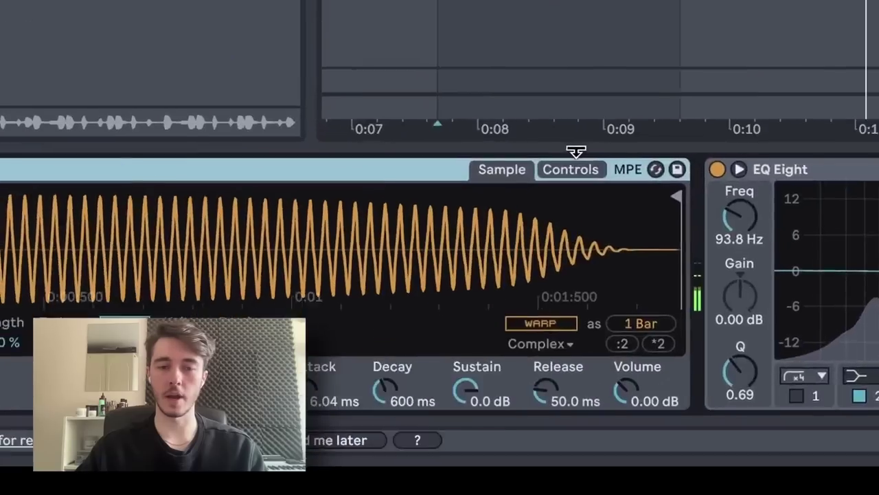
left_click(572, 169)
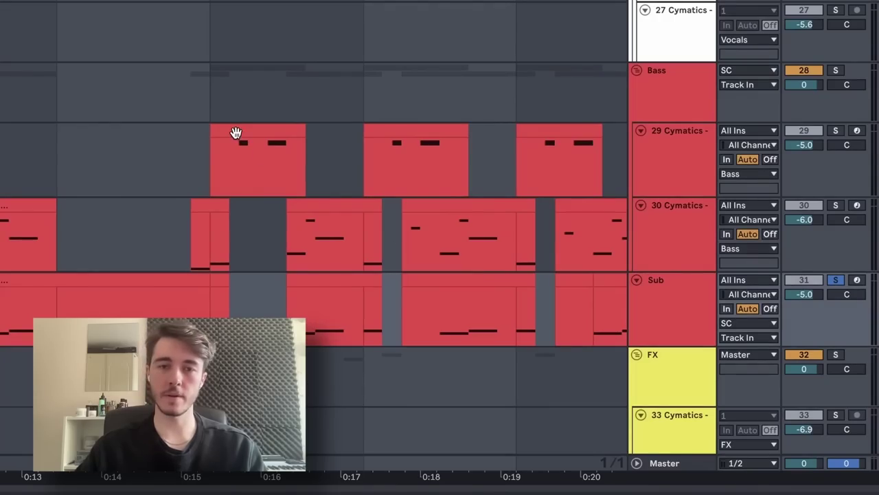
- Solo and play track 29 Cymatics, then zoom in and play the arrangement from bar 13
left_click(211, 164)
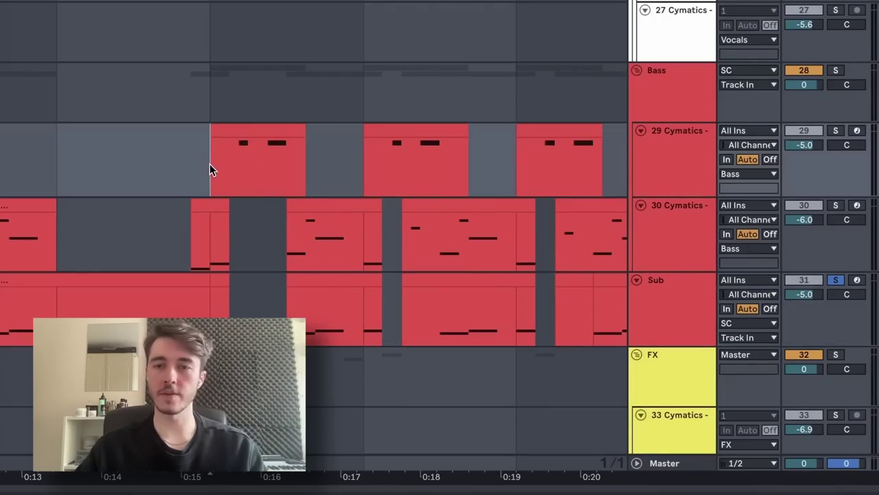
left_click(834, 130)
key("space")
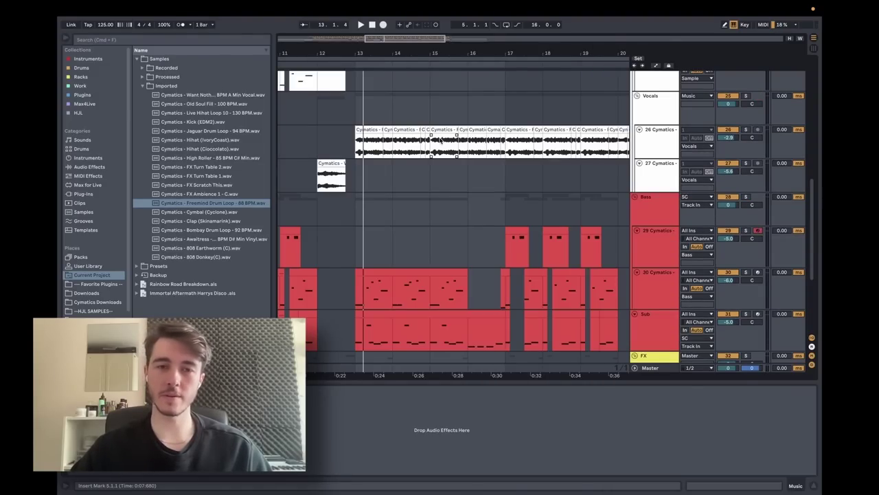
left_click_drag(357, 52, 343, 136)
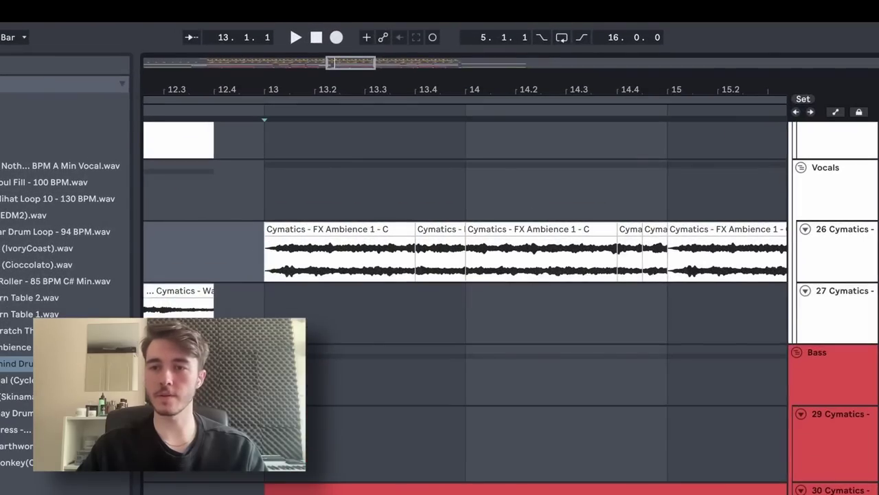
key("space")
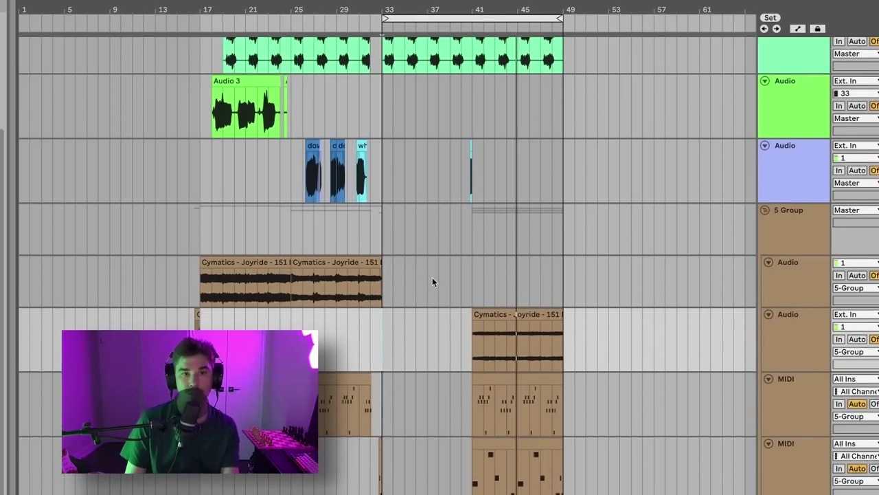
- Open the Electronic Melodies folder, then select and deselect the first Joyride clip
scroll(418, 298, "down", 1)
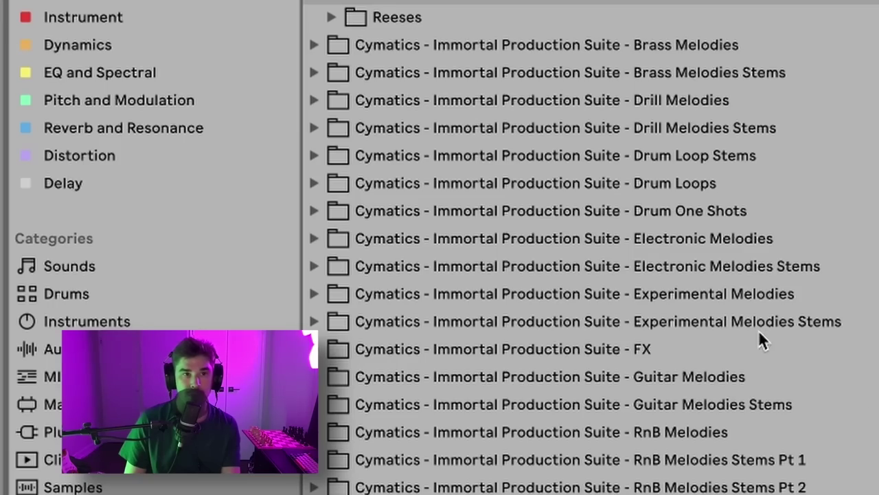
left_click(752, 240)
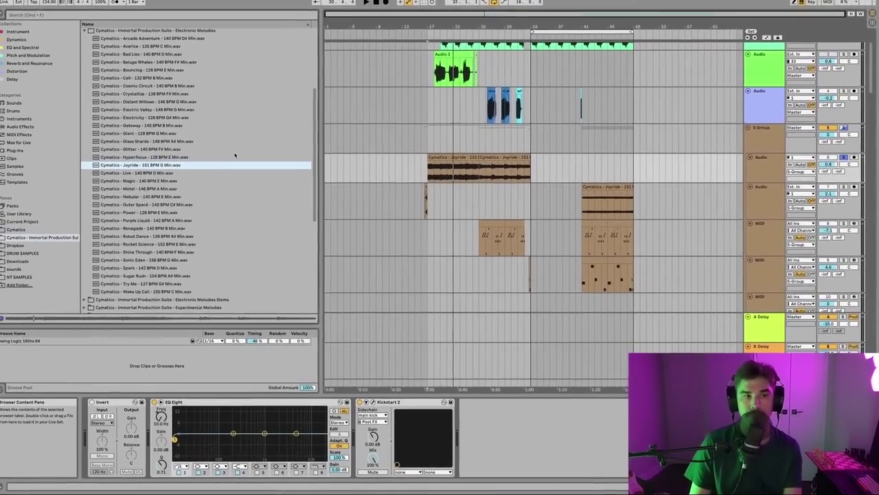
scroll(354, 53, "up", 5)
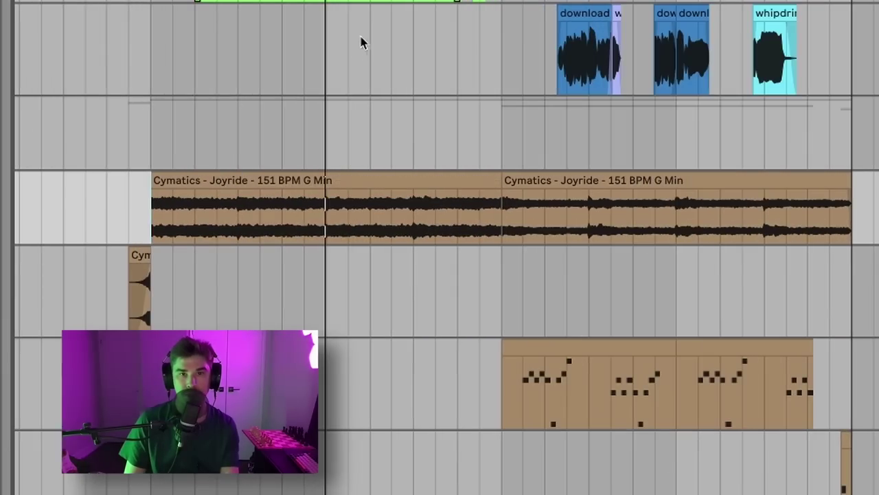
left_click(192, 180)
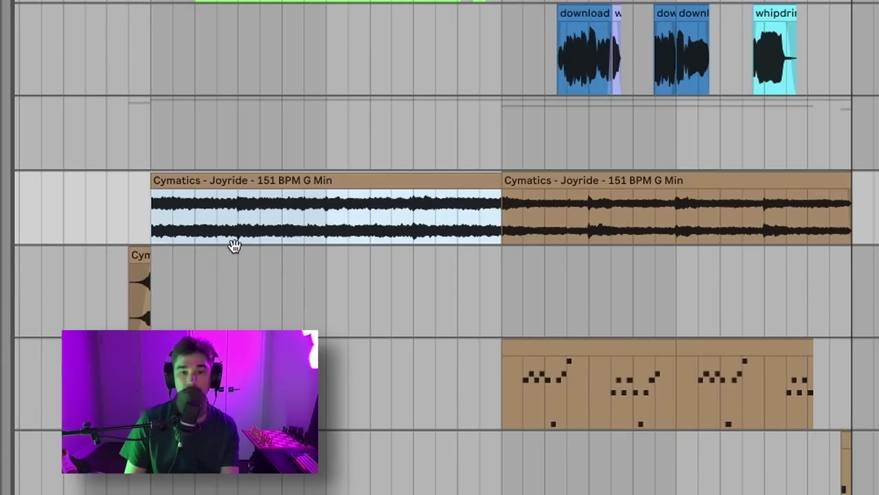
scroll(522, 477, "down", 3)
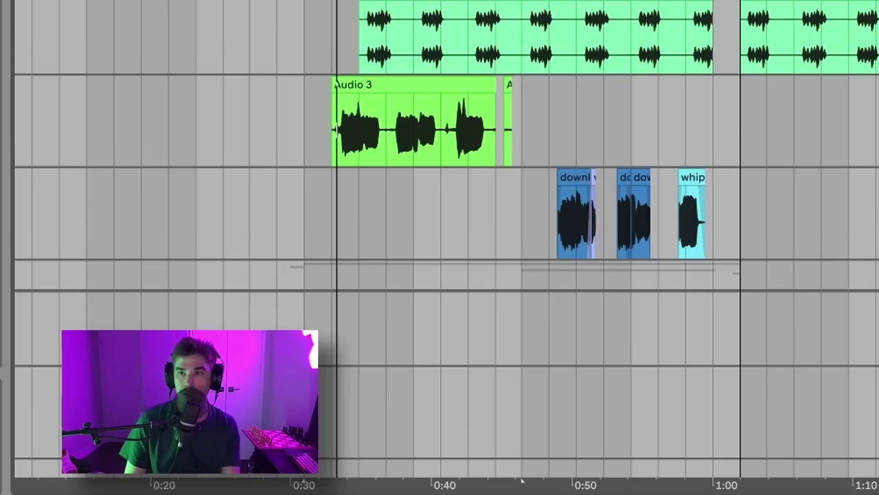
scroll(522, 481, "down", 5)
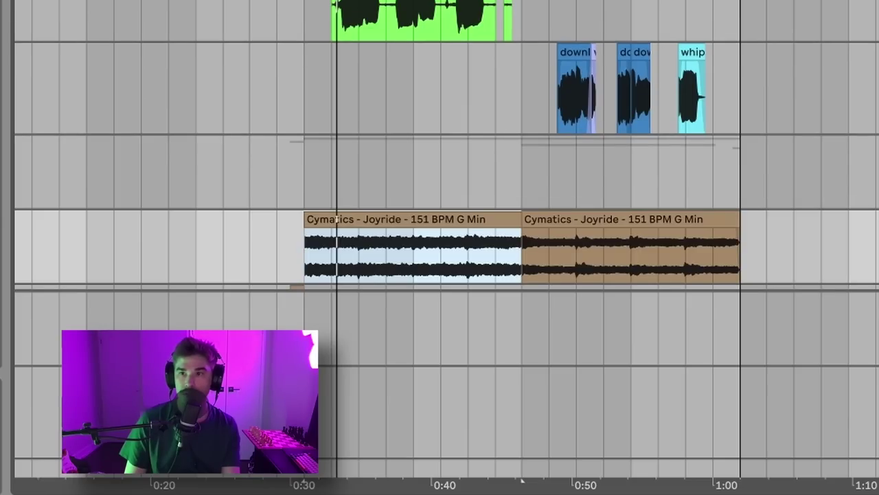
left_click(324, 171)
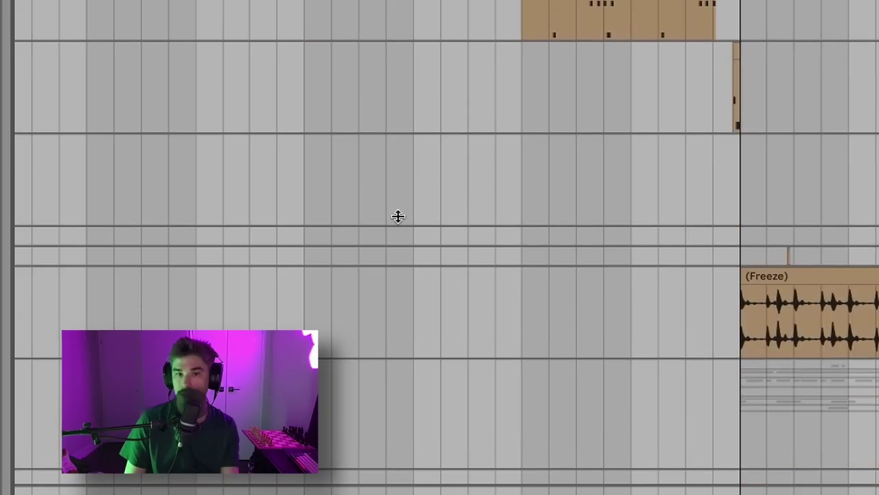
scroll(398, 216, "down", 5)
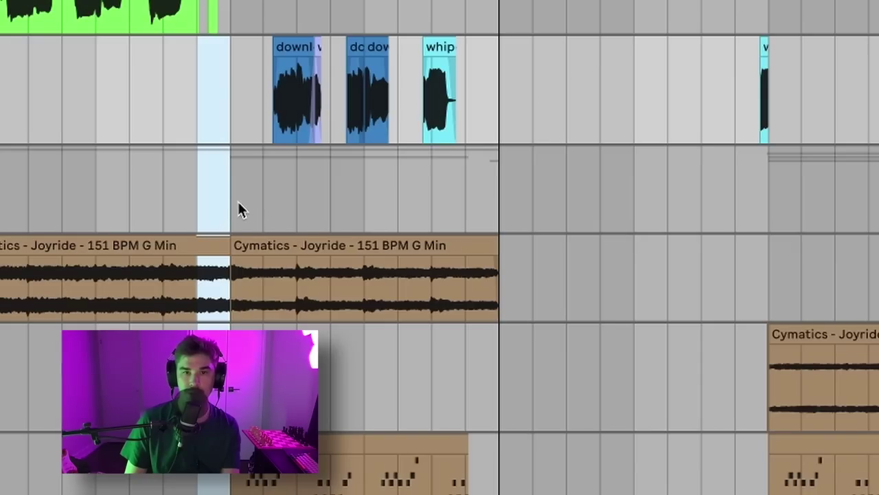
- Audition the vocal chops, then the selected Crooks vocal and Audio 3 clips, and zoom out
left_click(234, 189)
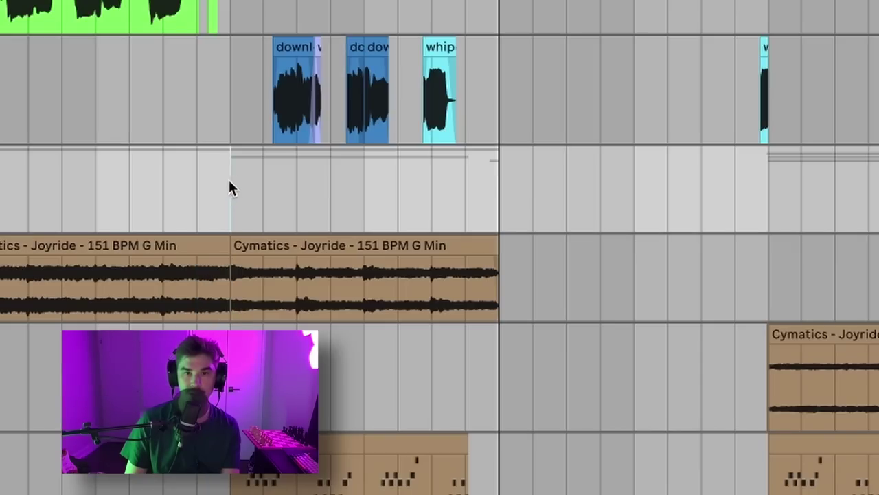
key("space")
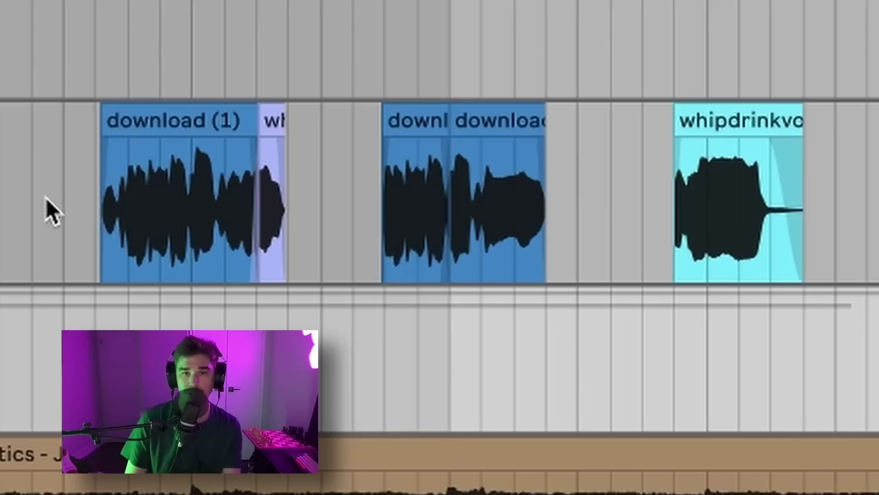
left_click(142, 108)
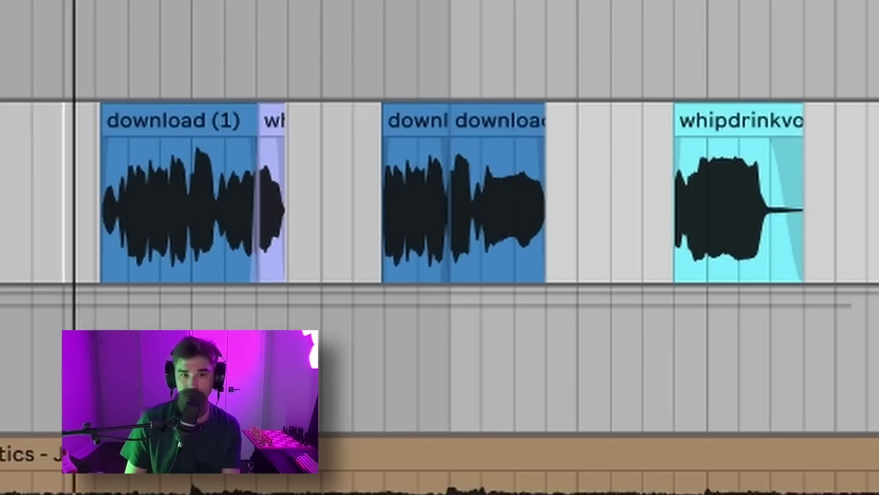
key("space")
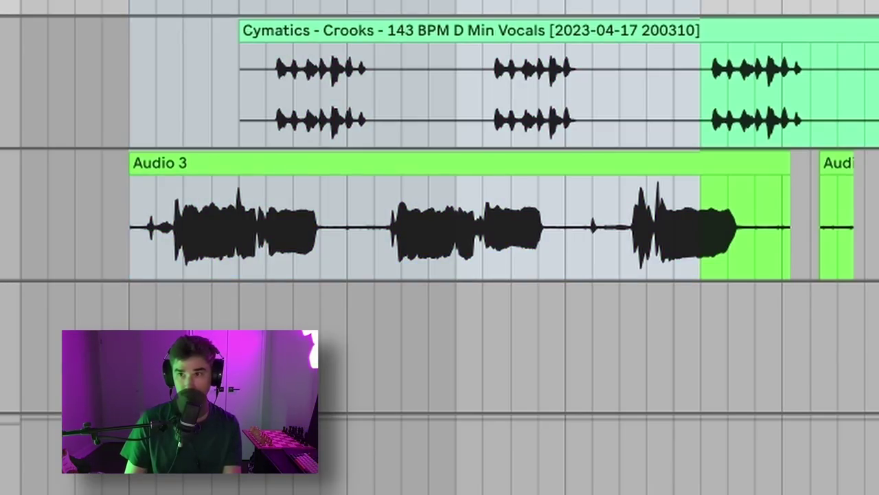
left_click(134, 225)
key("space")
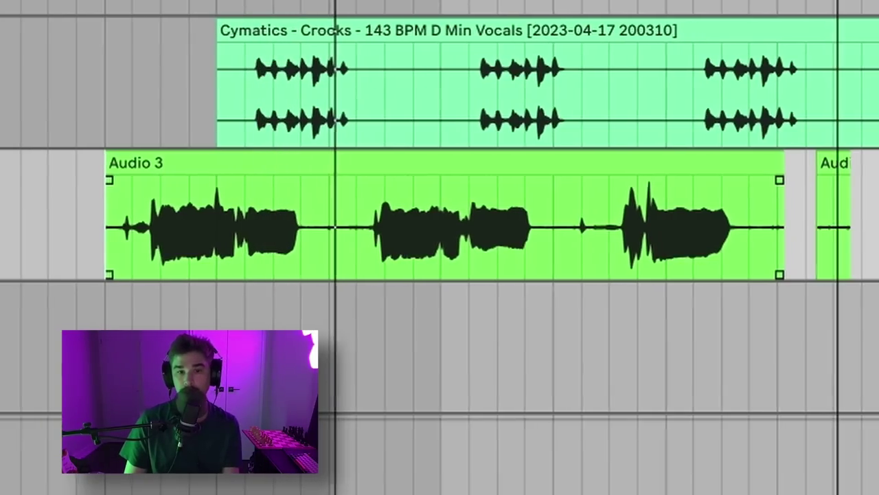
key("minus")
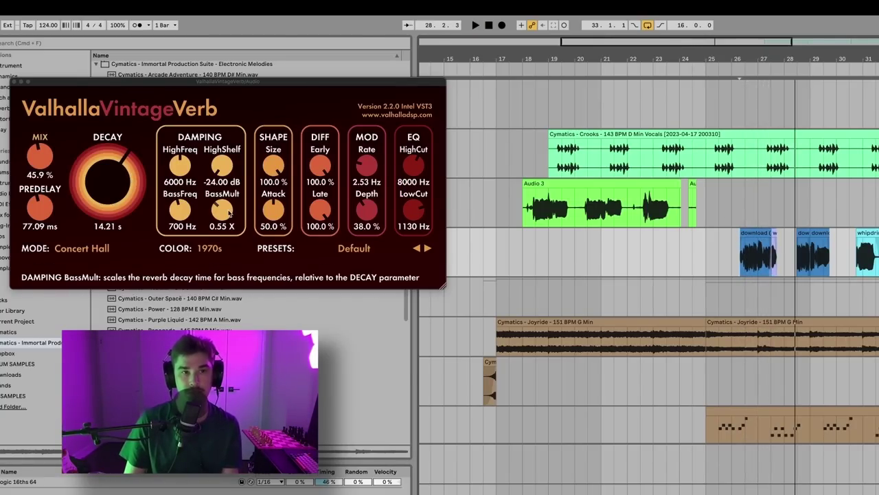
left_click_drag(229, 213, 227, 210)
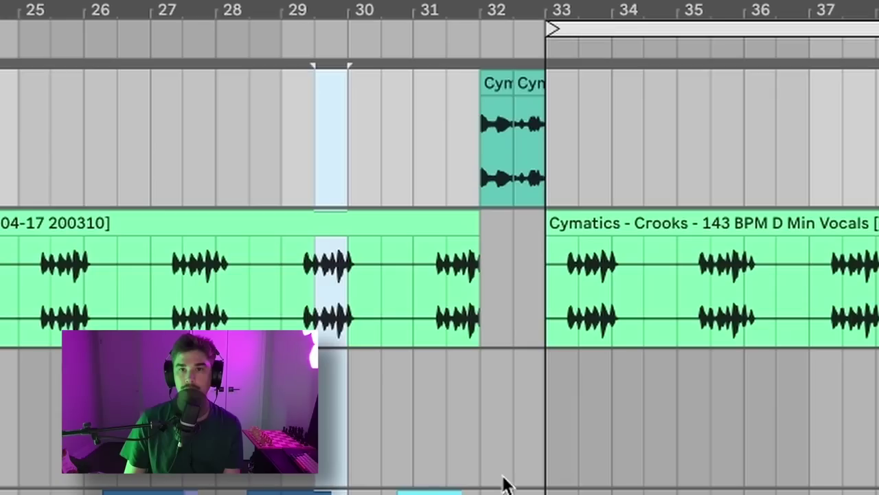
- Place the start point at bar 32 and scroll the track list to the 14 Group
left_click(485, 421)
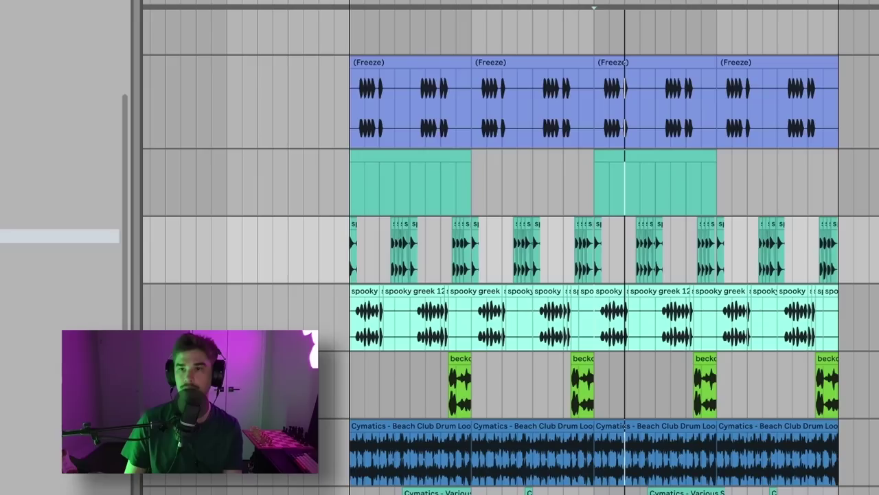
scroll(405, 223, "up", 3)
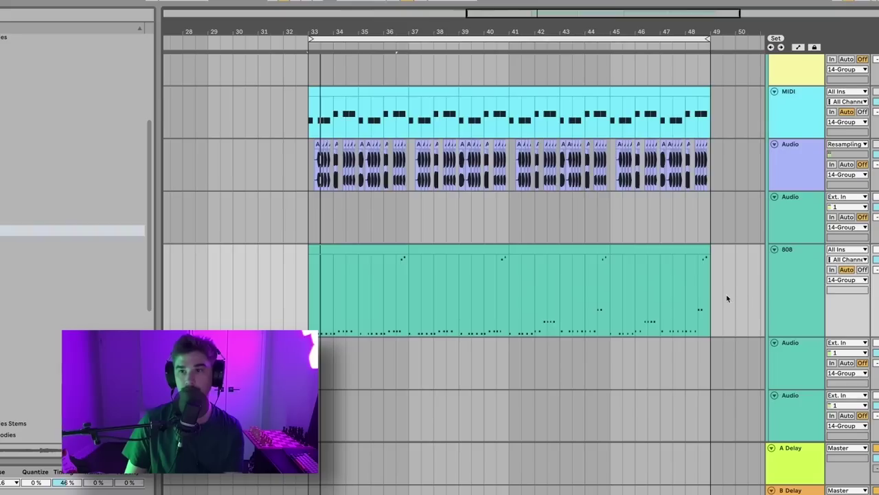
scroll(727, 297, "down", 10)
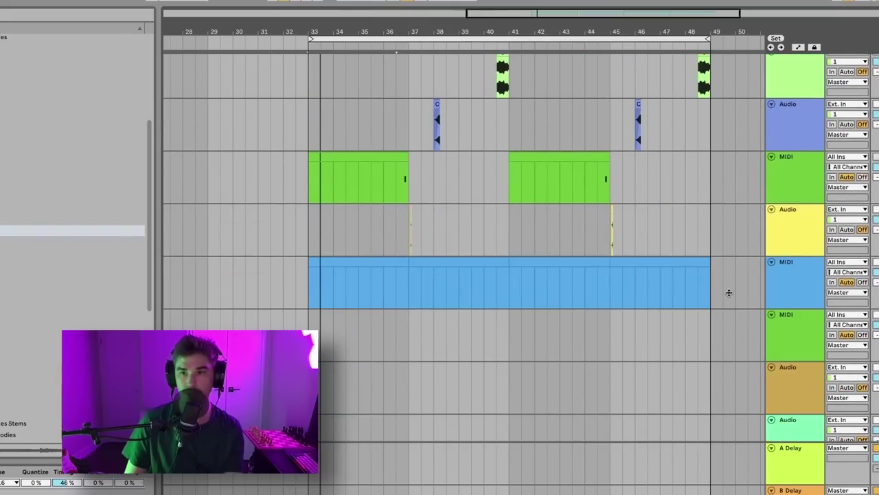
scroll(728, 292, "down", 15)
scroll(713, 243, "up", 4)
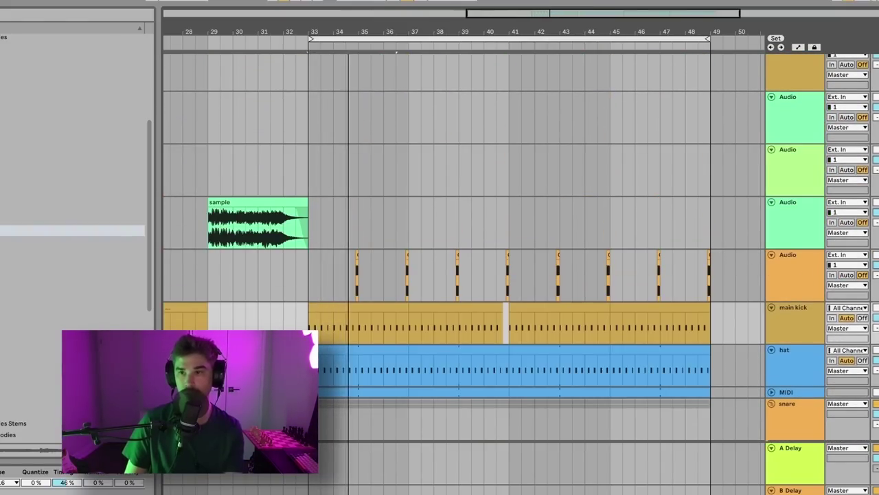
scroll(782, 262, "up", 15)
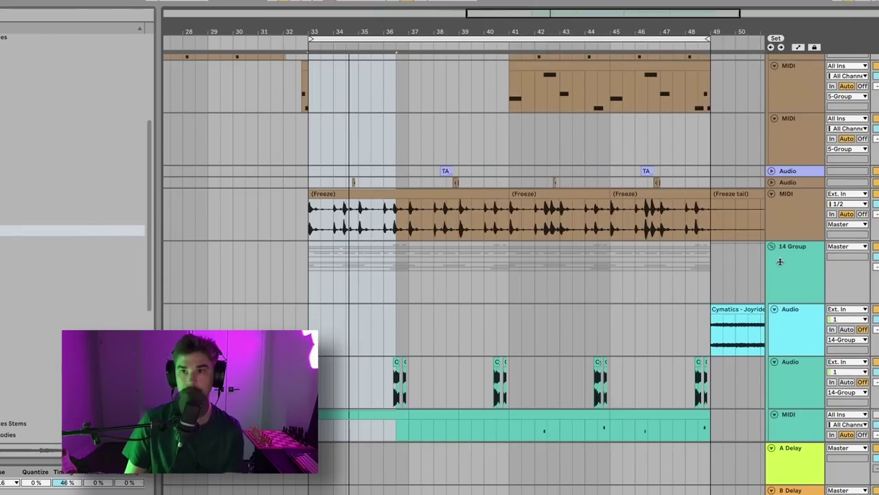
- Select the 14 Group, close its ShaperBox window, and reopen it with Ctrl+Alt+P
left_click(782, 262)
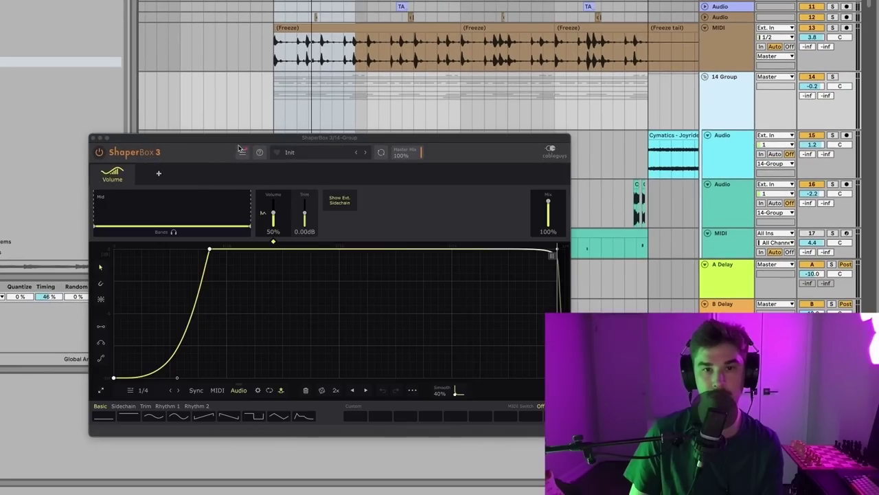
left_click_drag(239, 148, 295, 102)
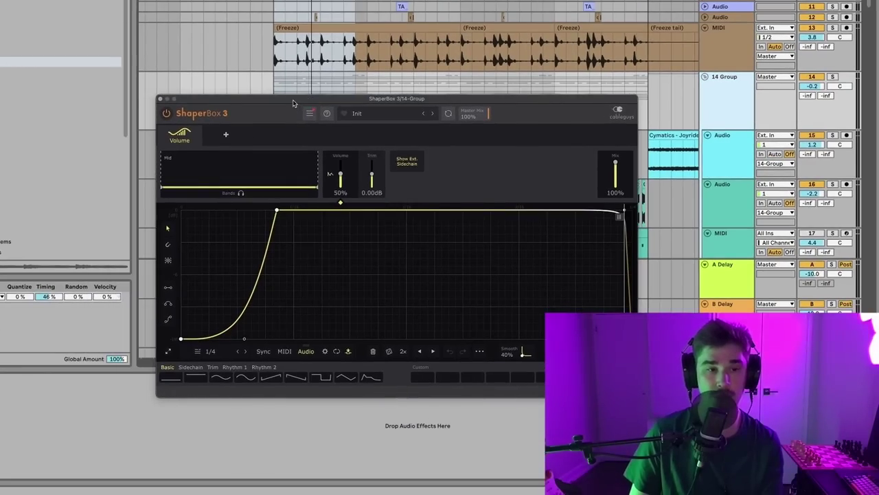
left_click(257, 241)
scroll(258, 241, "down", 1)
key("ctrl+alt+p")
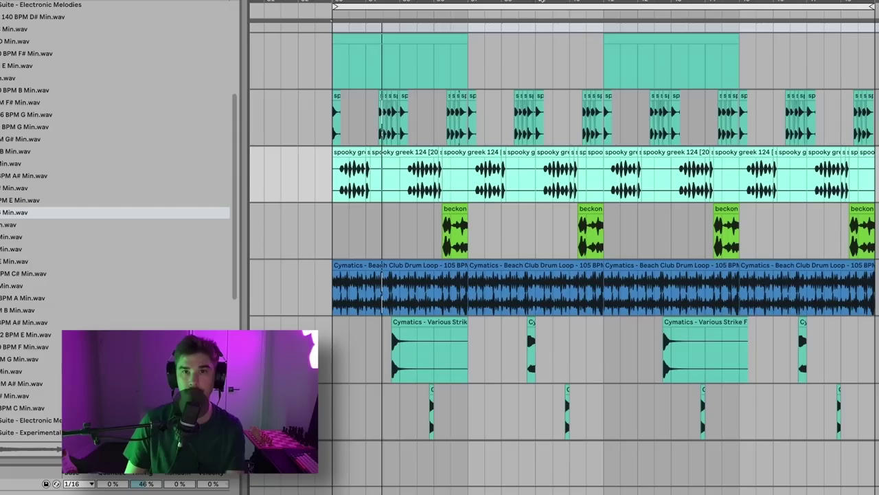
- Loop the Beach Club drum loop section with Ctrl+L and zoom in on the loop start
scroll(407, 158, "down", 3)
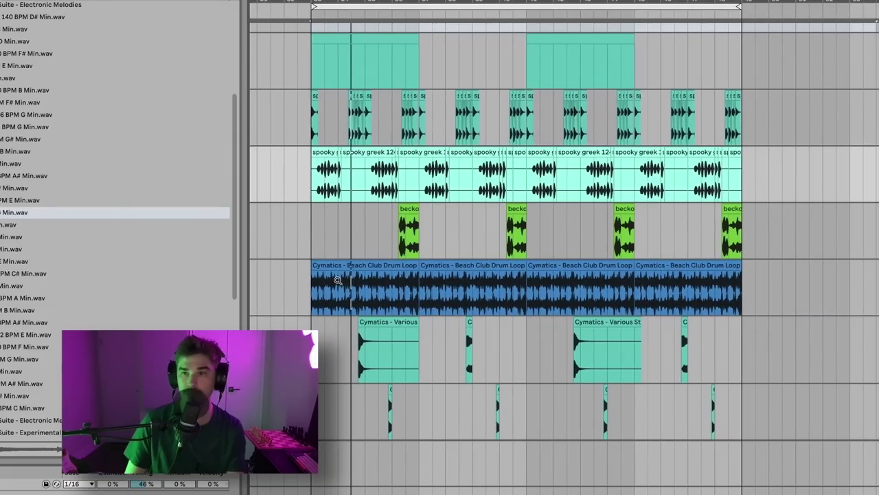
key("ctrl+l")
left_click(309, 295)
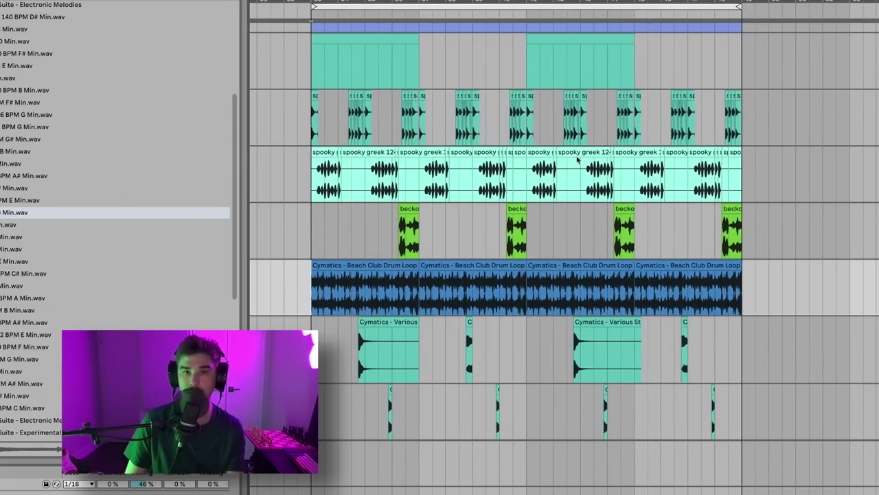
left_click_drag(404, 29, 403, 75)
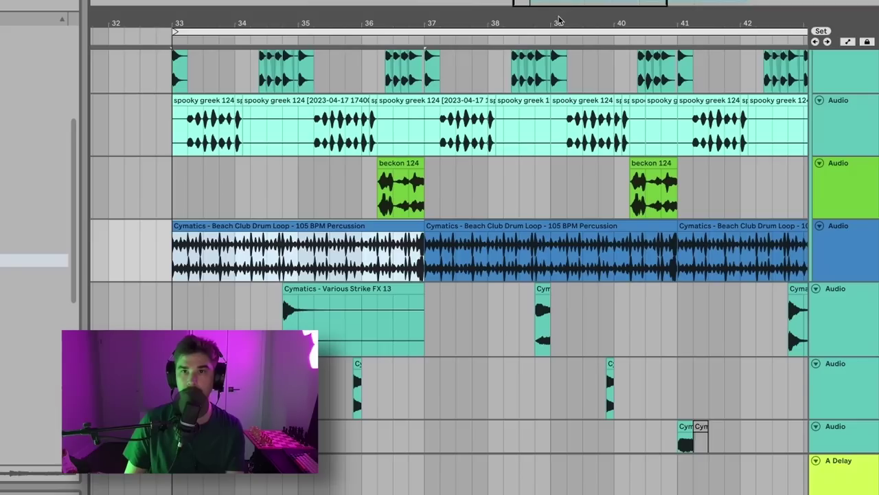
scroll(452, 255, "down", 5)
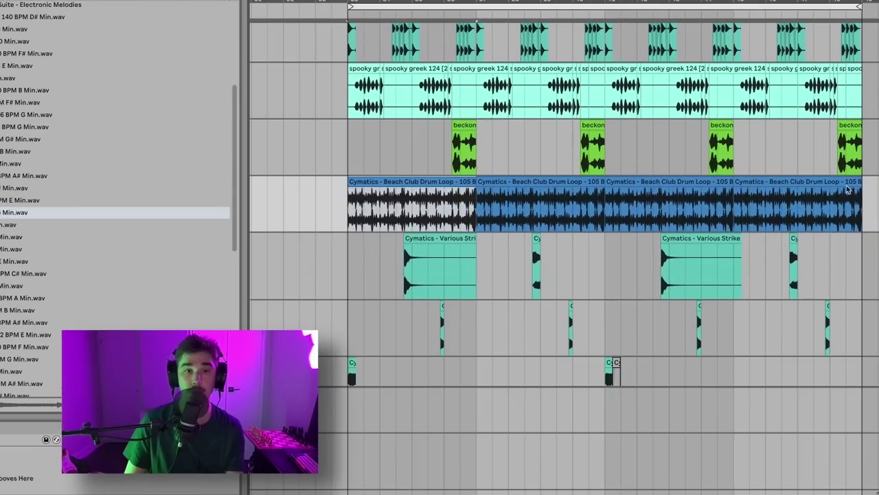
scroll(846, 187, "up", 3)
scroll(441, 105, "down", 7)
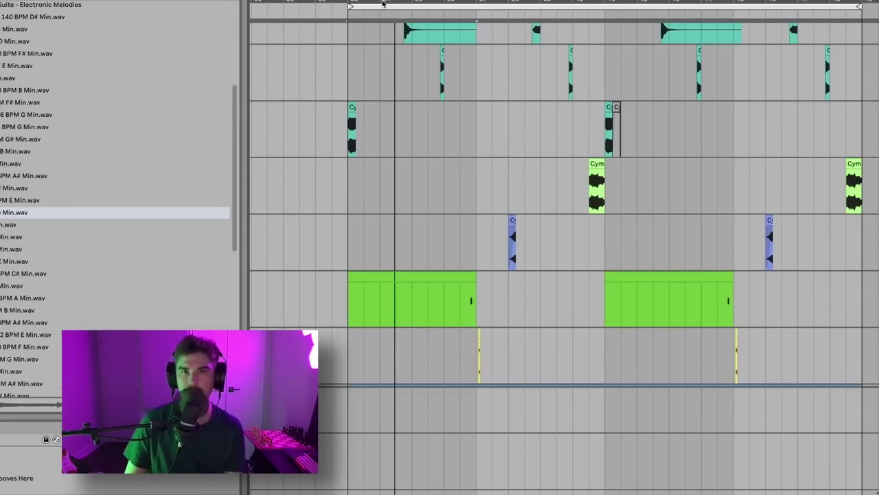
left_click_drag(382, 4, 382, 13)
scroll(424, 97, "up", 4)
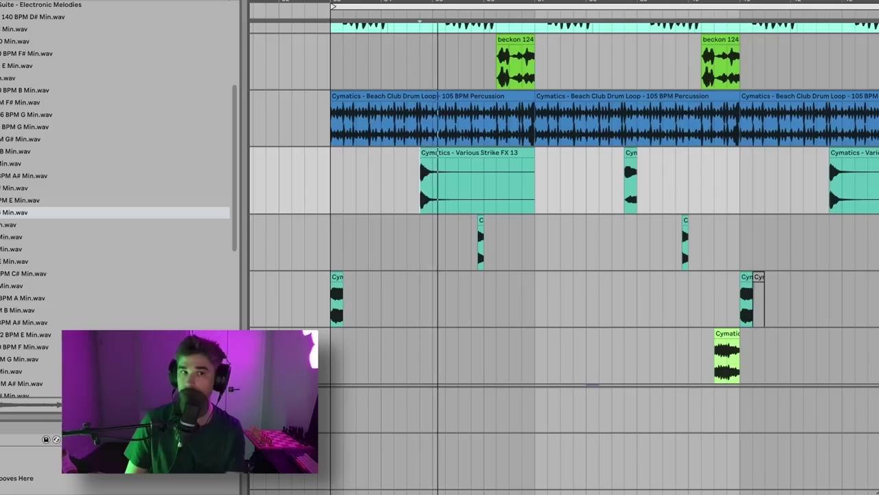
scroll(518, 37, "up", 3)
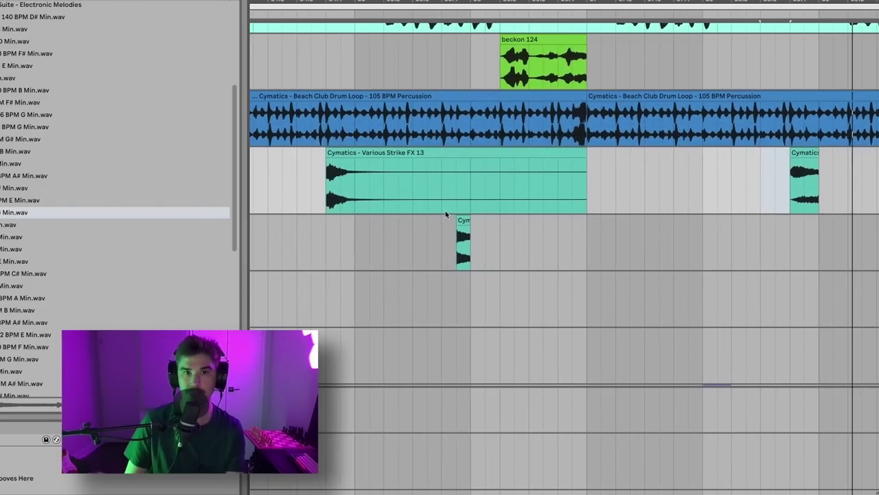
scroll(654, 182, "down", 10)
scroll(654, 180, "up", 3)
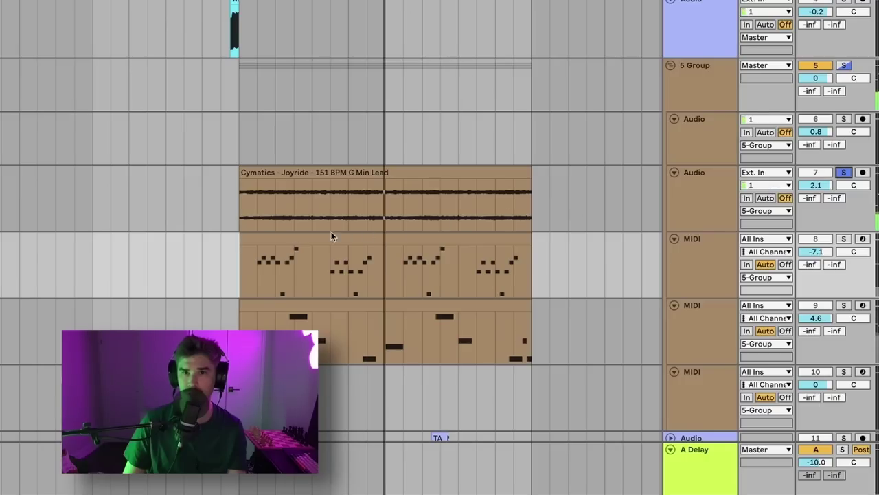
scroll(234, 202, "up", 3)
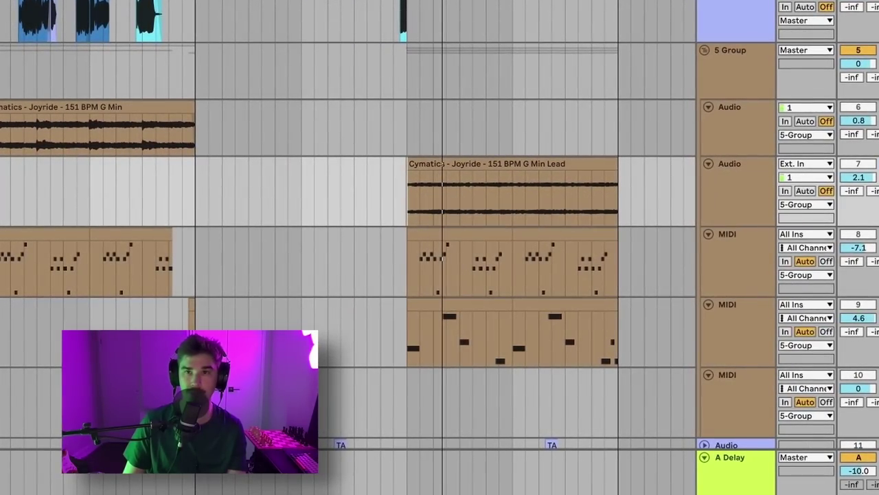
scroll(371, 196, "right", 5)
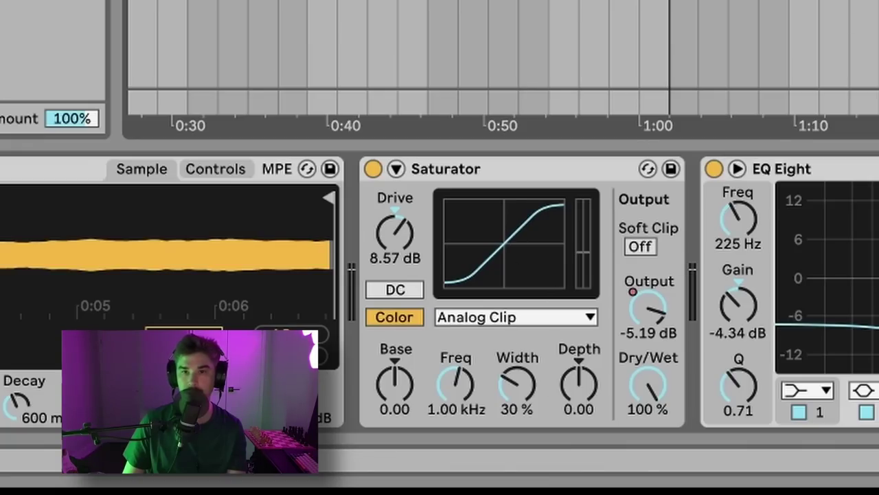
scroll(440, 291, "right", 10)
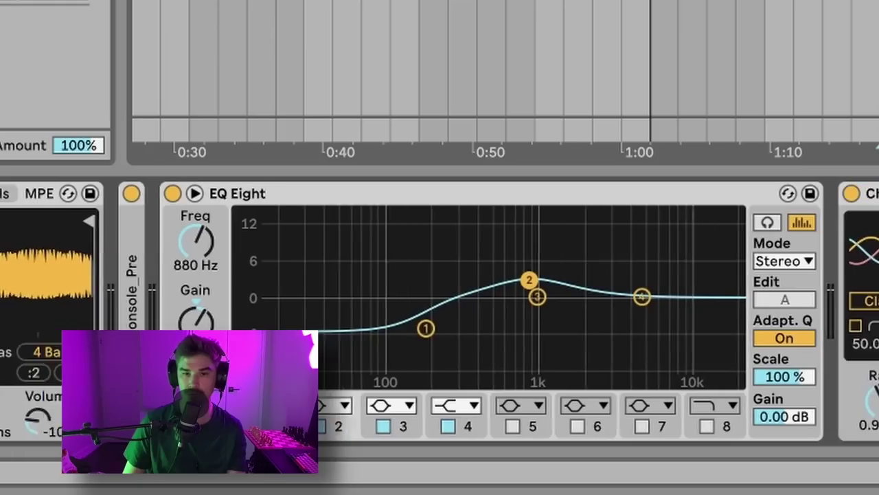
scroll(439, 312, "right", 8)
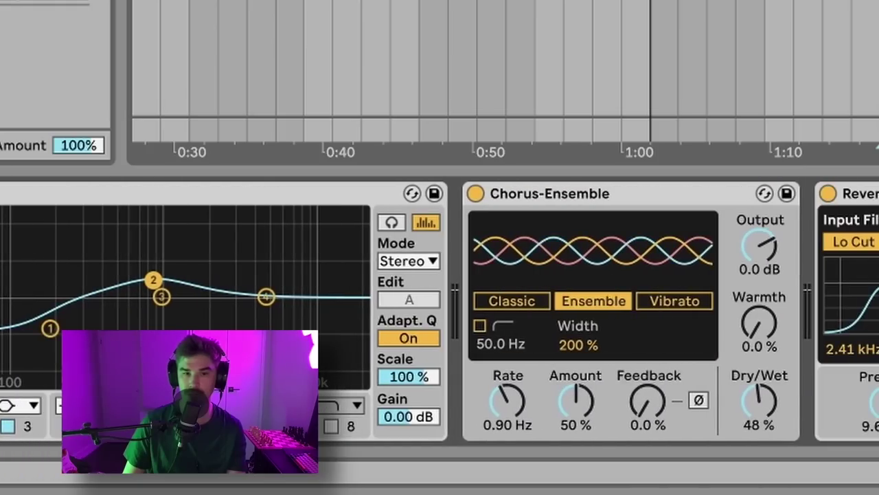
scroll(439, 312, "right", 5)
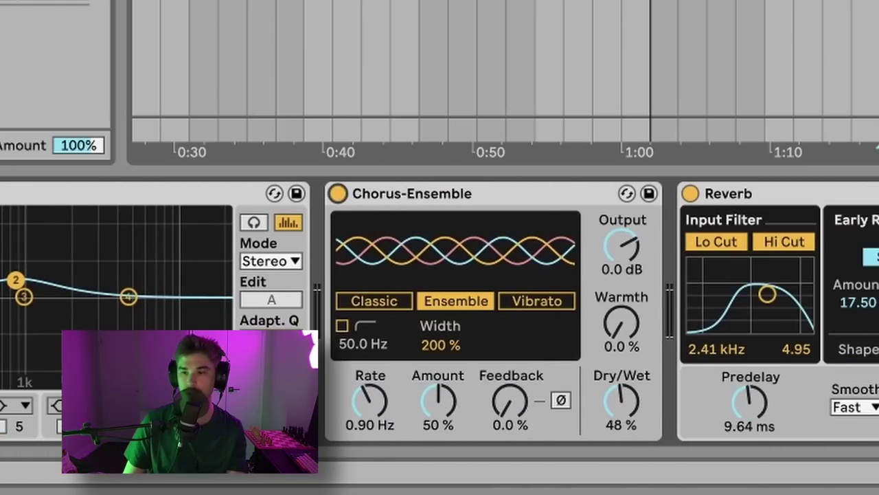
scroll(439, 312, "right", 5)
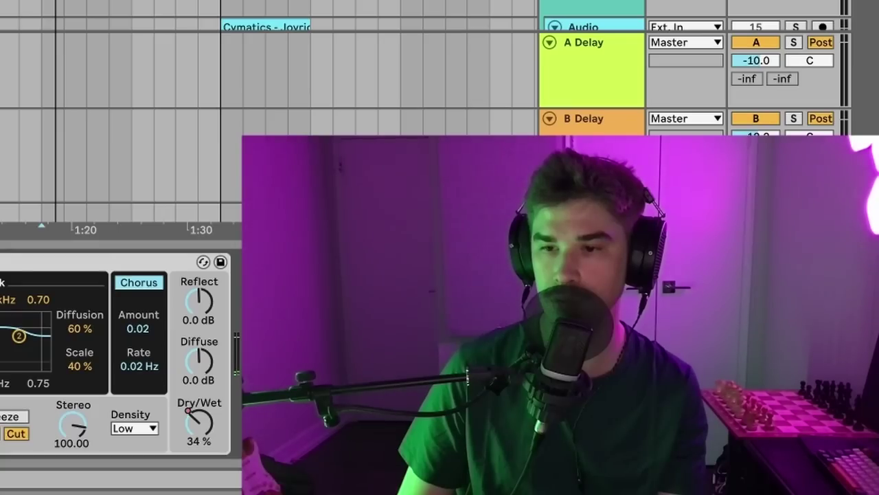